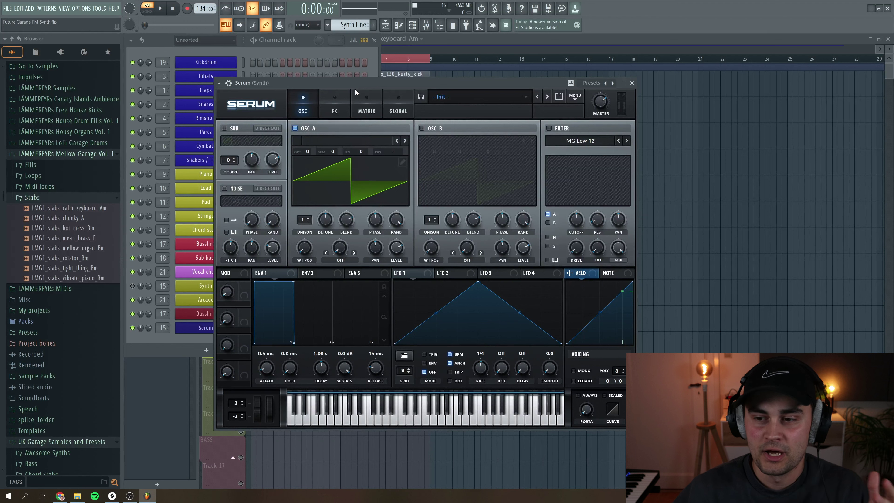
Load the Analog_BD_Sin wavetable into oscillator A and enable oscillator B with the same wavetable
{"action": "left_click", "coordinate": [337, 141]}
{"action": "mouse_move", "coordinate": [339, 151]}
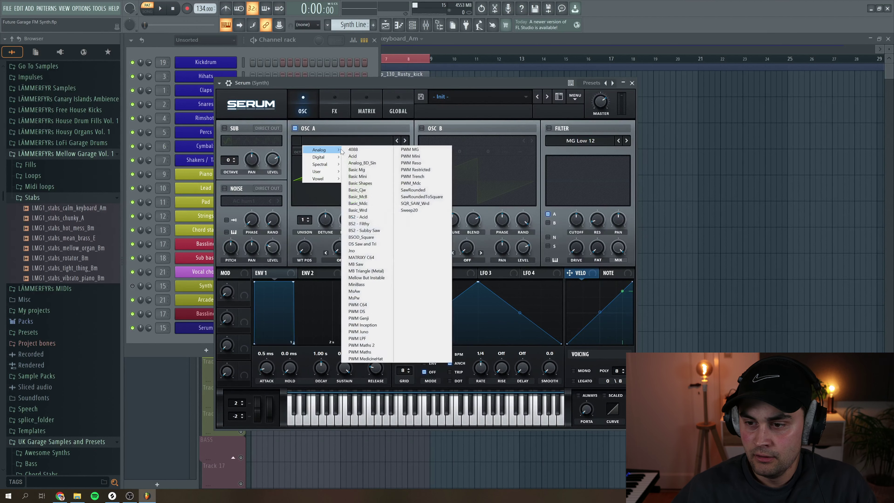
{"action": "left_click", "coordinate": [388, 148]}
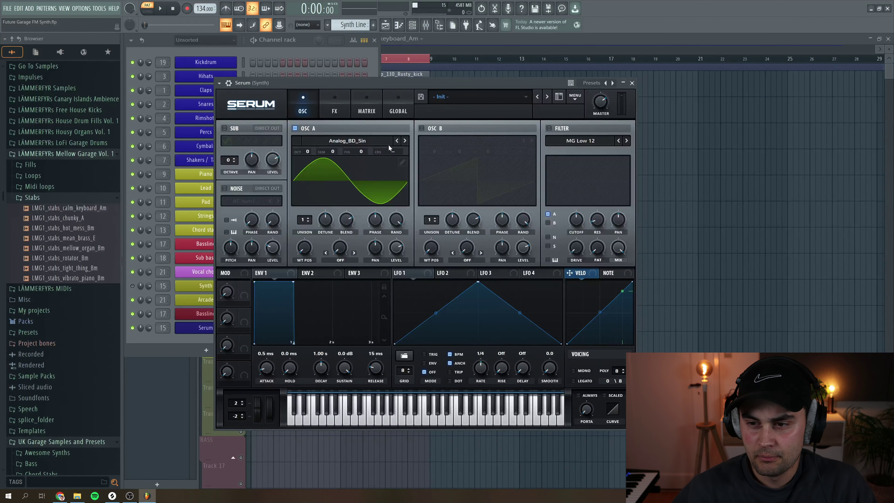
{"action": "left_click", "coordinate": [421, 129]}
Set oscillator A to octave +1 with 6 unison voices and 0.05 detune, and oscillator B to octave -1
{"action": "left_click_drag", "start_coordinate": [309, 151], "coordinate": [309, 141]}
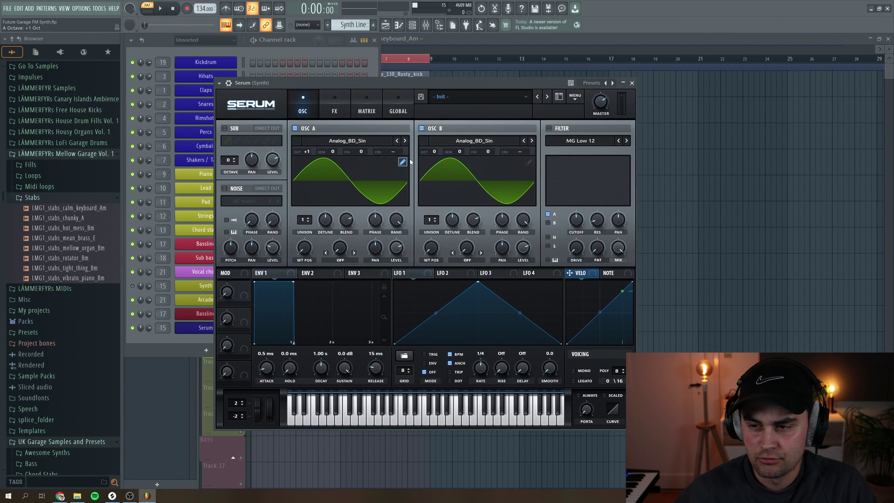
{"action": "left_click_drag", "start_coordinate": [435, 152], "coordinate": [435, 164]}
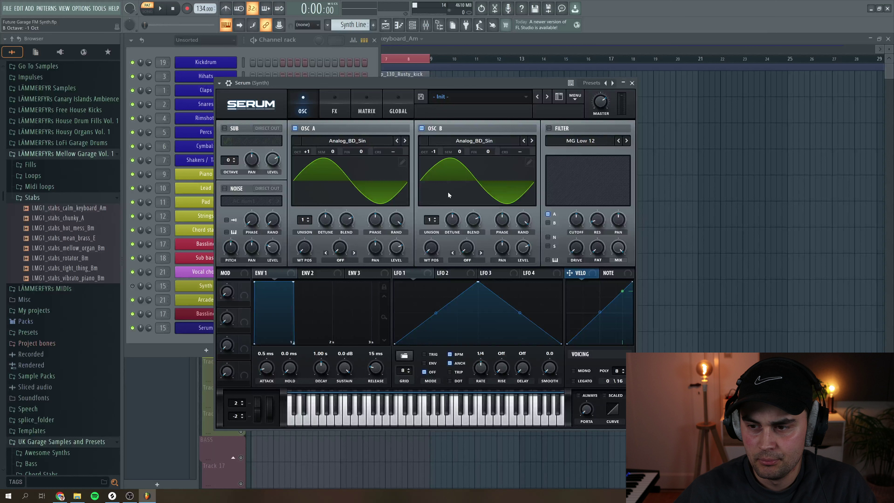
{"action": "left_click_drag", "start_coordinate": [304, 220], "coordinate": [325, 238]}
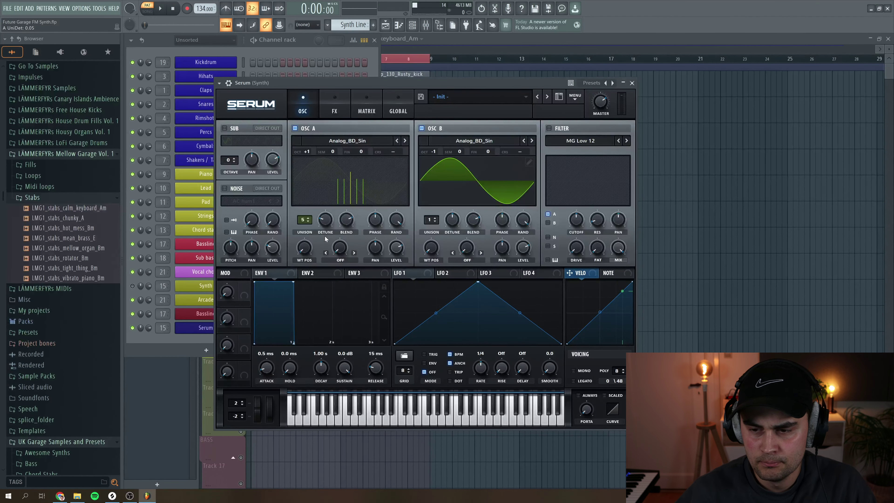
Set oscillator A's warp mode to FM (from B), and give oscillator B a level of 0% and the Bend - warp mode
{"action": "left_click", "coordinate": [340, 260]}
{"action": "left_click", "coordinate": [345, 387]}
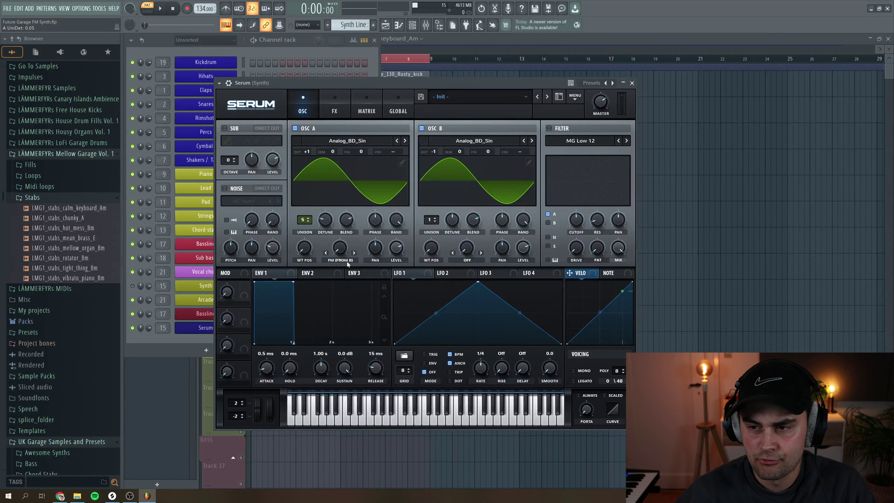
{"action": "left_click_drag", "start_coordinate": [523, 249], "coordinate": [526, 286]}
{"action": "left_click", "coordinate": [468, 260]}
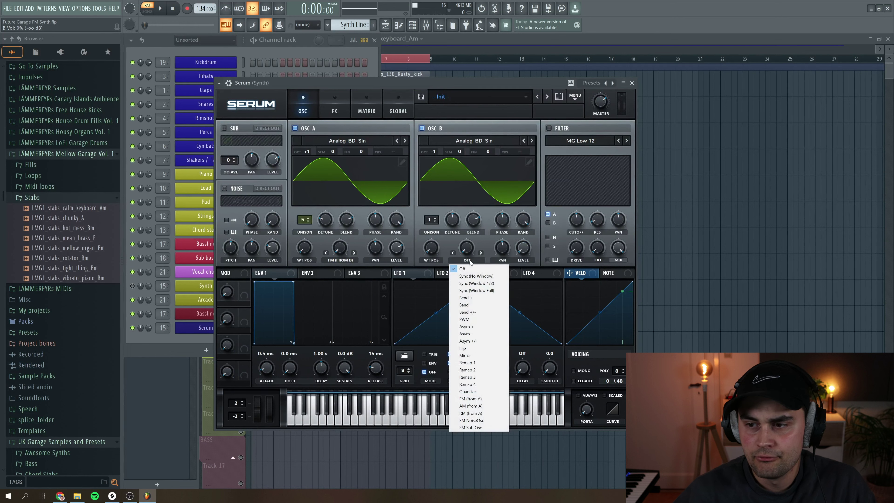
{"action": "left_click", "coordinate": [470, 305]}
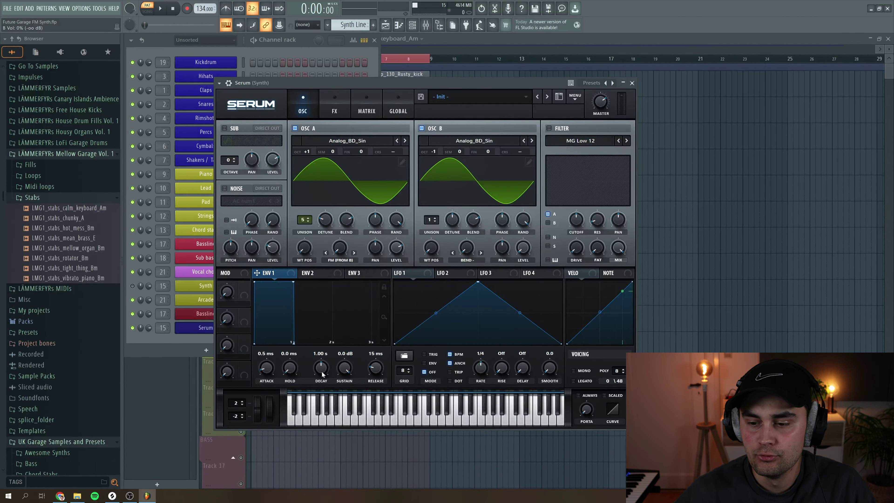
Shape Env 1 with 494 ms decay, no sustain and 81 ms release, and audition the pattern
{"action": "scroll", "coordinate": [322, 373], "scroll_direction": "down", "scroll_amount": 10}
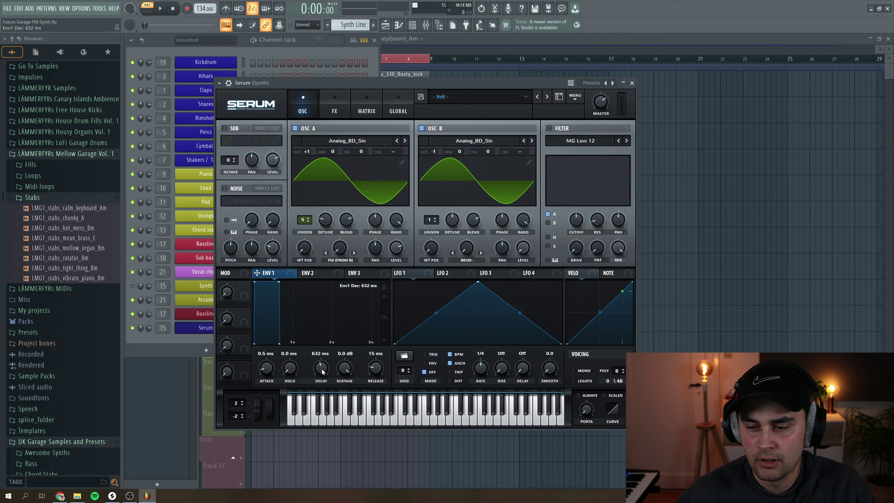
{"action": "left_click_drag", "start_coordinate": [344, 368], "coordinate": [367, 425]}
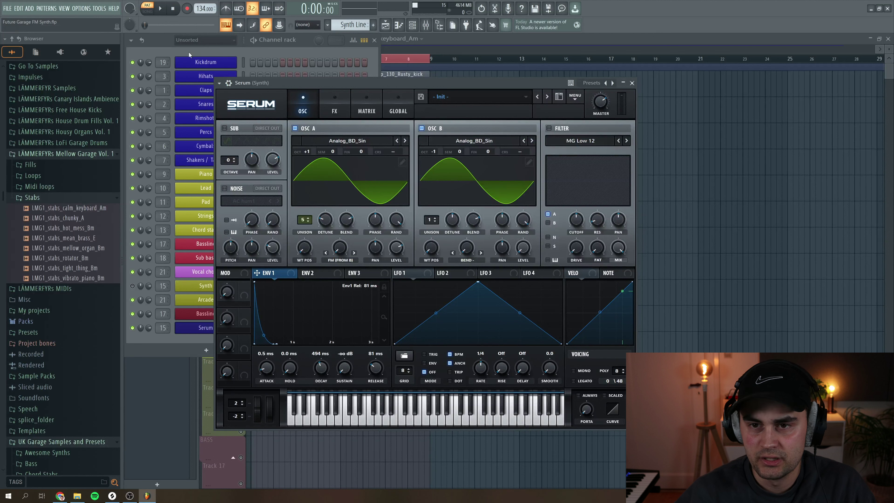
{"action": "left_click", "coordinate": [164, 10]}
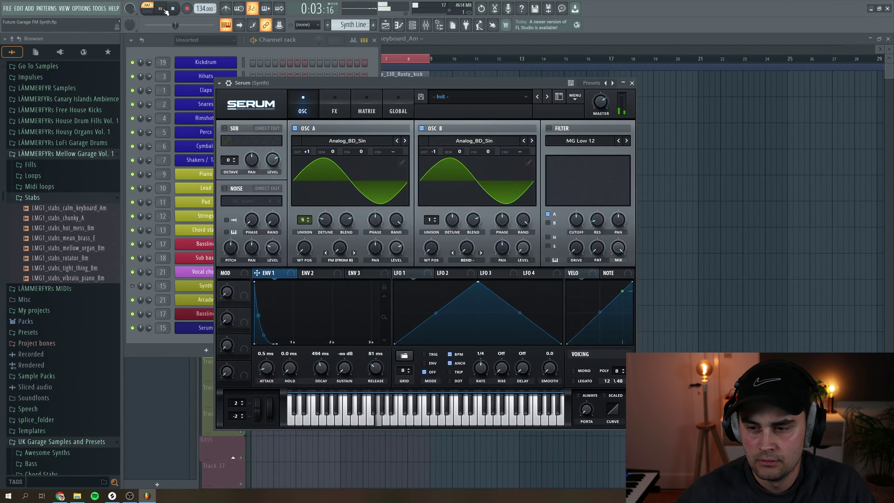
{"action": "left_click", "coordinate": [174, 9]}
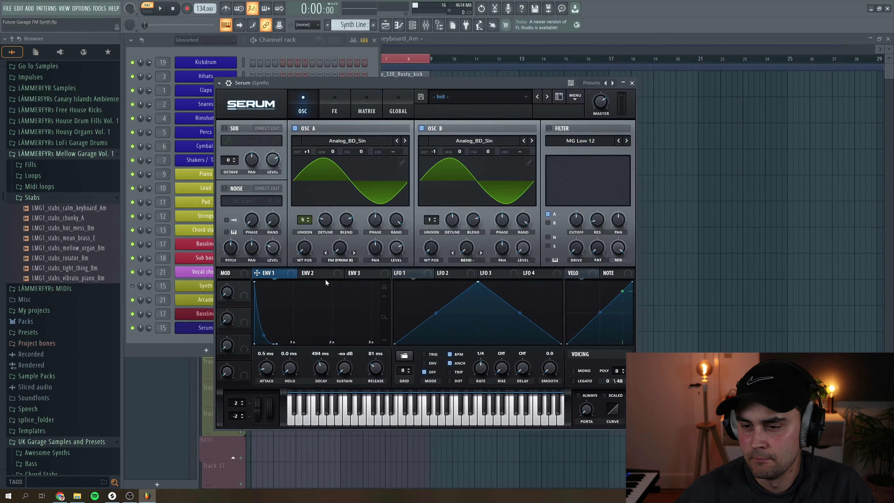
Shape Env 2 with 94 ms attack, 546 ms decay and 0% sustain
{"action": "left_click", "coordinate": [317, 272]}
{"action": "left_click_drag", "start_coordinate": [348, 378], "coordinate": [348, 398]}
{"action": "left_click_drag", "start_coordinate": [321, 366], "coordinate": [322, 374]}
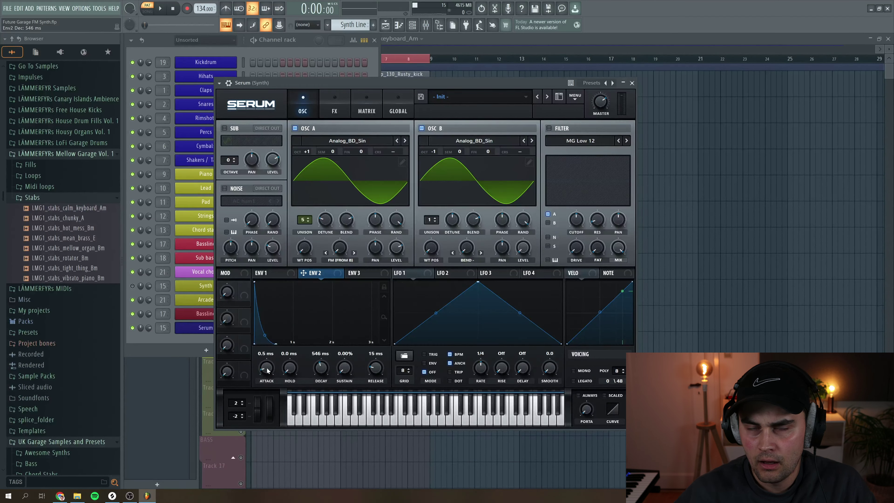
{"action": "left_click_drag", "start_coordinate": [267, 369], "coordinate": [267, 361]}
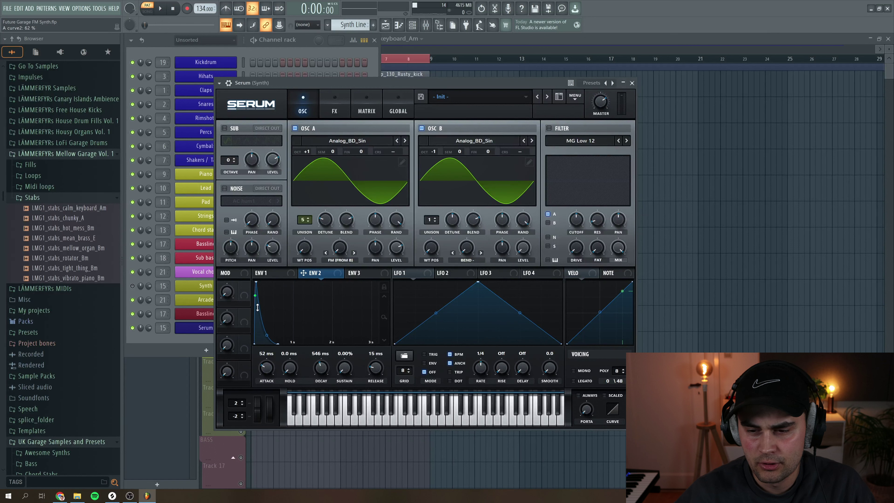
{"action": "left_click_drag", "start_coordinate": [265, 367], "coordinate": [264, 370]}
Modulate oscillator A's FM warp with Env 2 and adjust the amount to 51 during playback
{"action": "left_click_drag", "start_coordinate": [334, 274], "coordinate": [333, 240]}
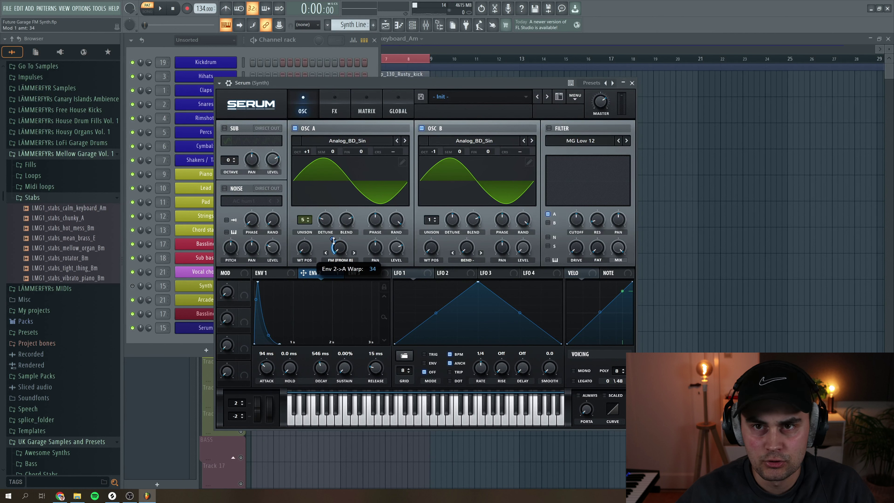
{"action": "key", "text": "space"}
{"action": "left_click_drag", "start_coordinate": [338, 241], "coordinate": [339, 238]}
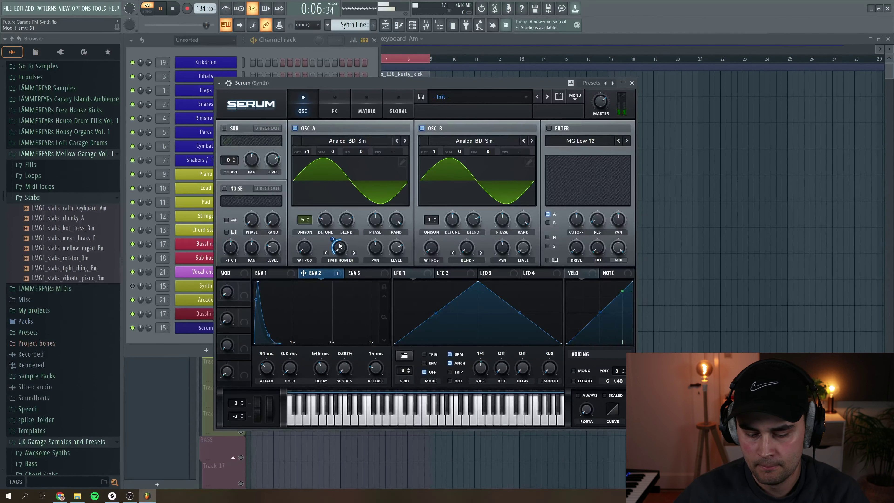
{"action": "key", "text": "space"}
Modulate oscillator B's Bend warp with LFO 2 and set the warp amount to about -47%
{"action": "left_click", "coordinate": [449, 274]}
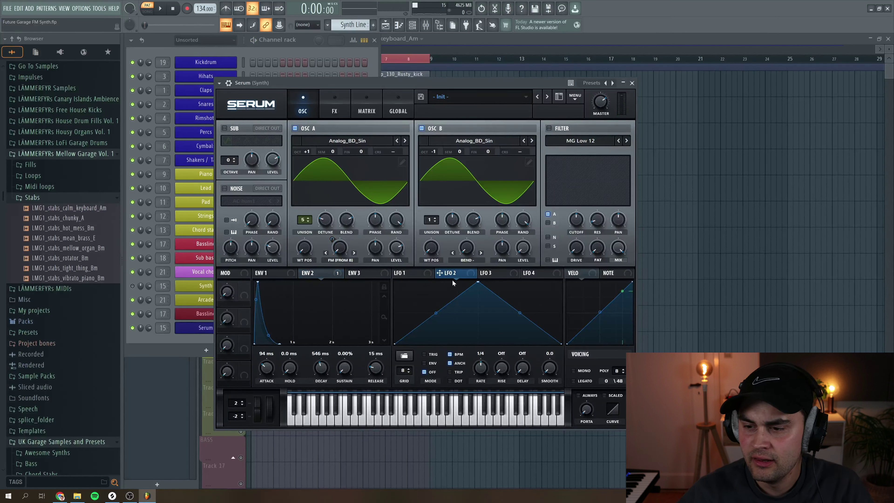
{"action": "left_click_drag", "start_coordinate": [477, 260], "coordinate": [467, 249]}
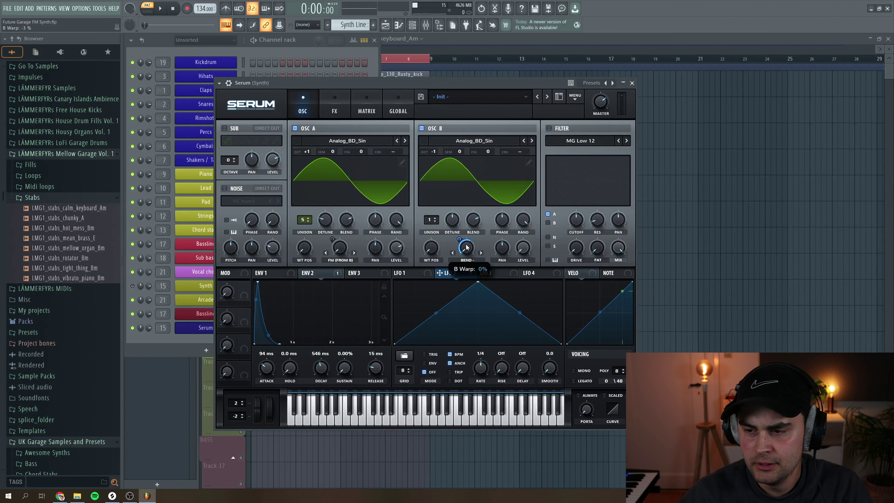
{"action": "left_click", "coordinate": [366, 108]}
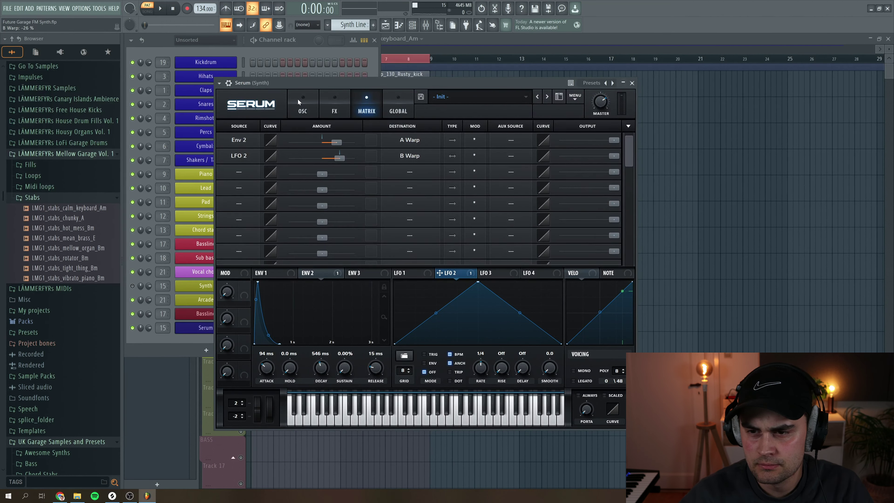
{"action": "left_click", "coordinate": [301, 103]}
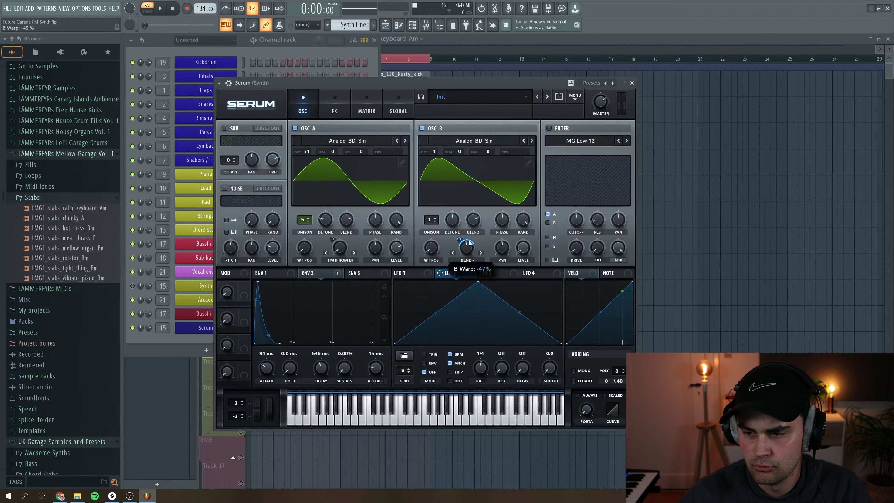
Turn off LFO 2's tempo sync, set its rate to 1.5 Hz, and audition the pattern
{"action": "left_click", "coordinate": [450, 355]}
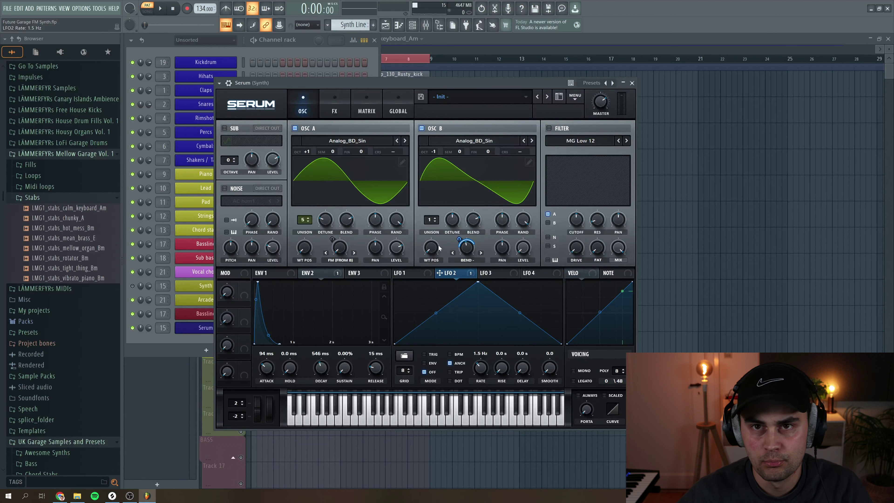
{"action": "key", "text": "space"}
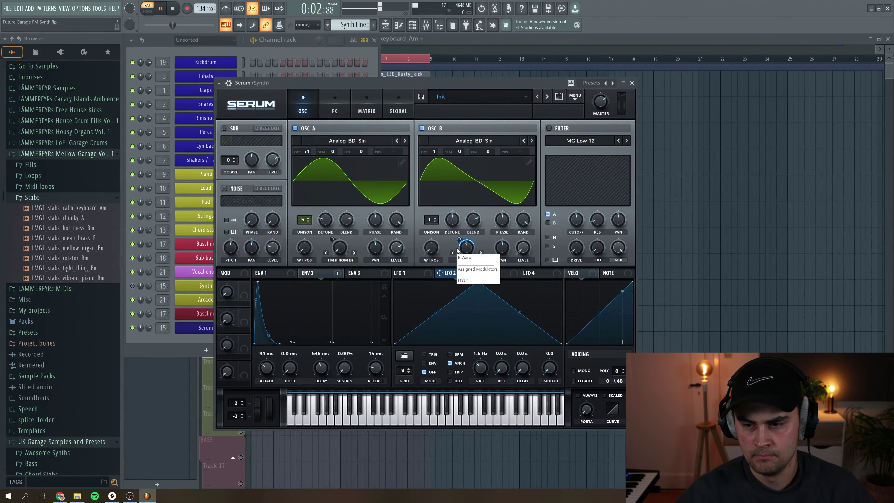
{"action": "key", "text": "space"}
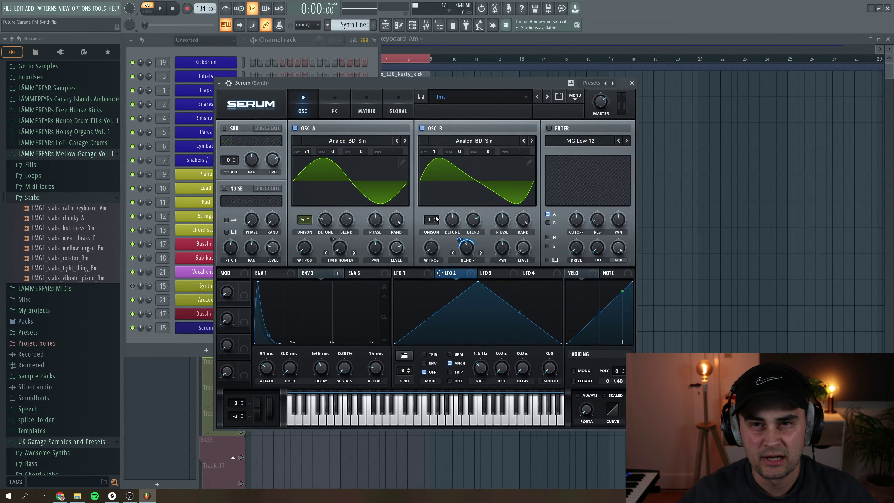
Set oscillator B to 3 unison voices with 0.13 detune, and shorten Env 2's attack to 56 ms
{"action": "left_click_drag", "start_coordinate": [437, 218], "coordinate": [455, 233]}
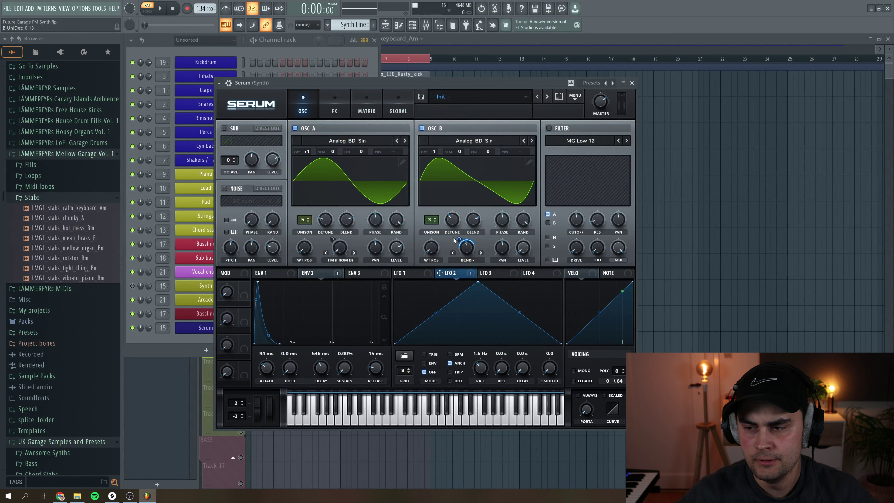
{"action": "left_click_drag", "start_coordinate": [266, 367], "coordinate": [266, 371]}
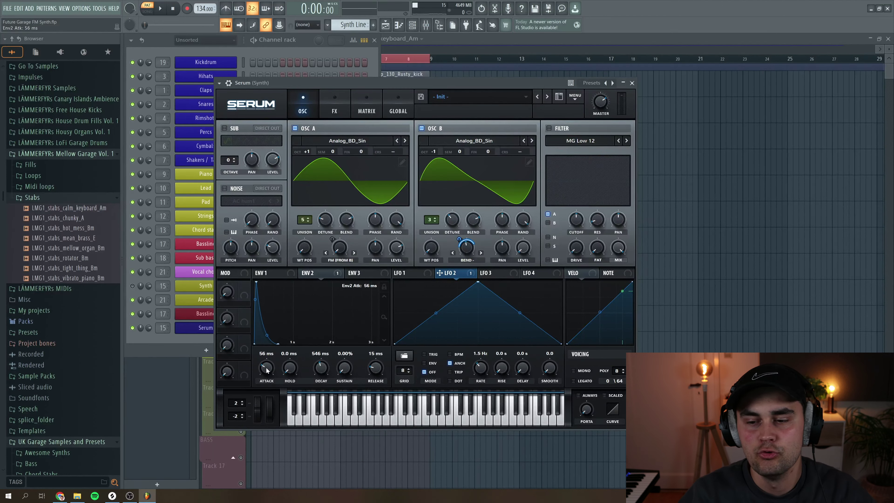
Enable the sine sub oscillator and audition the pattern with its level at 75%
{"action": "left_click", "coordinate": [224, 129]}
{"action": "key", "text": "space"}
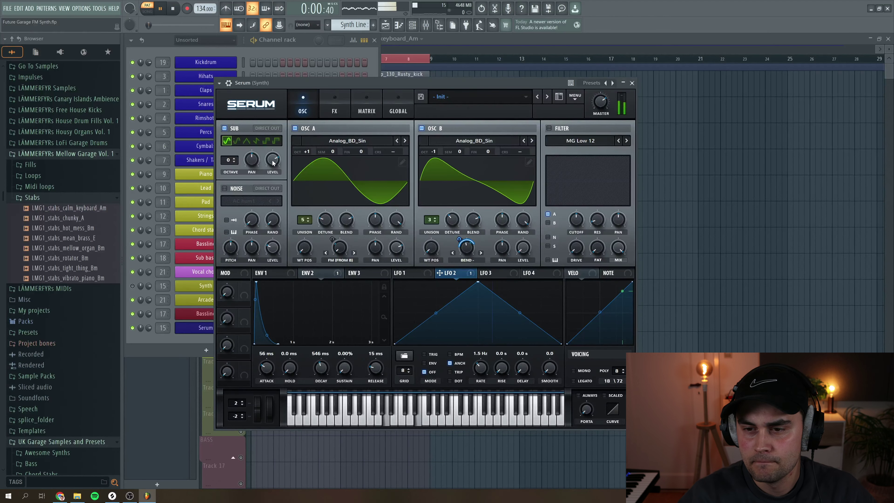
{"action": "key", "text": "space"}
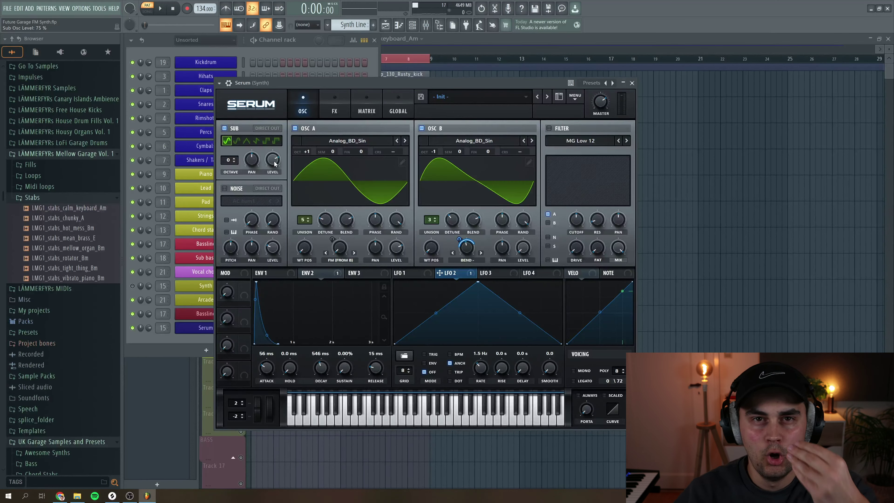
Enable the noise oscillator with AlphaNz, one-shot and key tracking, and set its level to about 41% during playback
{"action": "left_click", "coordinate": [225, 189]}
{"action": "left_click", "coordinate": [279, 201]}
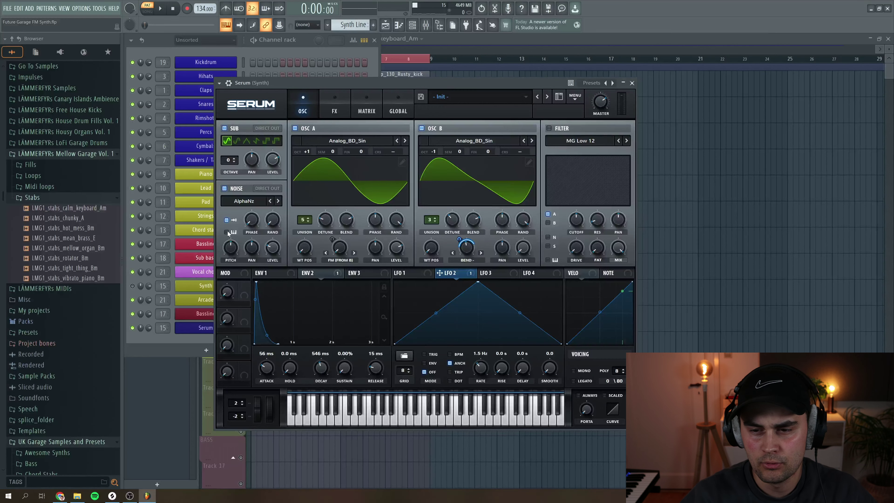
{"action": "mouse_move", "coordinate": [280, 257]}
{"action": "key", "text": "space"}
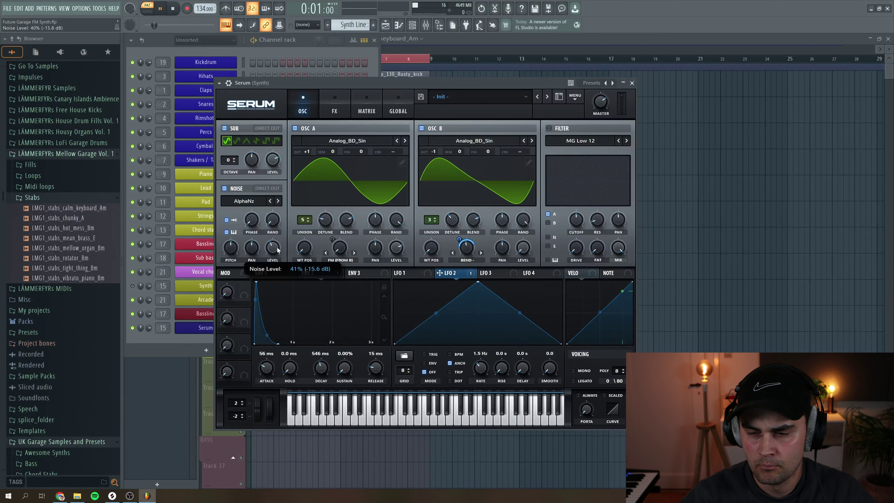
{"action": "key", "text": "space"}
Enable the filter as German LP and also route oscillator B, the noise and the sub through it
{"action": "left_click", "coordinate": [549, 129]}
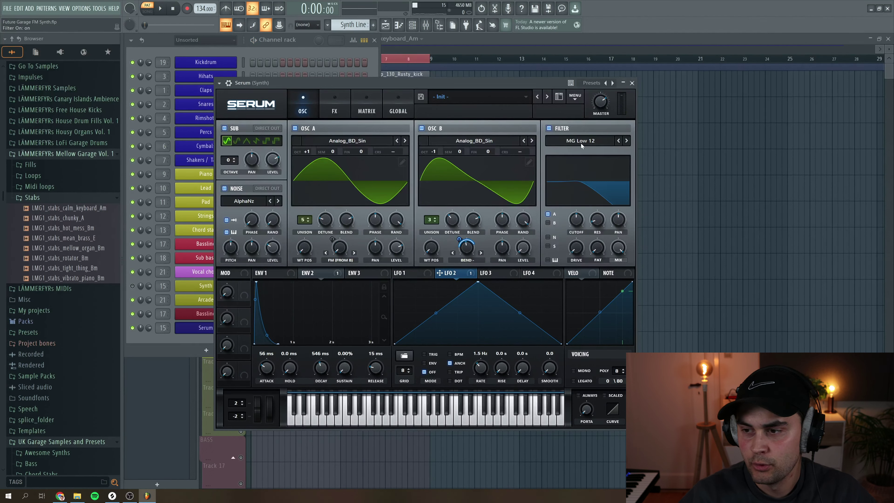
{"action": "left_click", "coordinate": [581, 141]}
{"action": "mouse_move", "coordinate": [565, 172]}
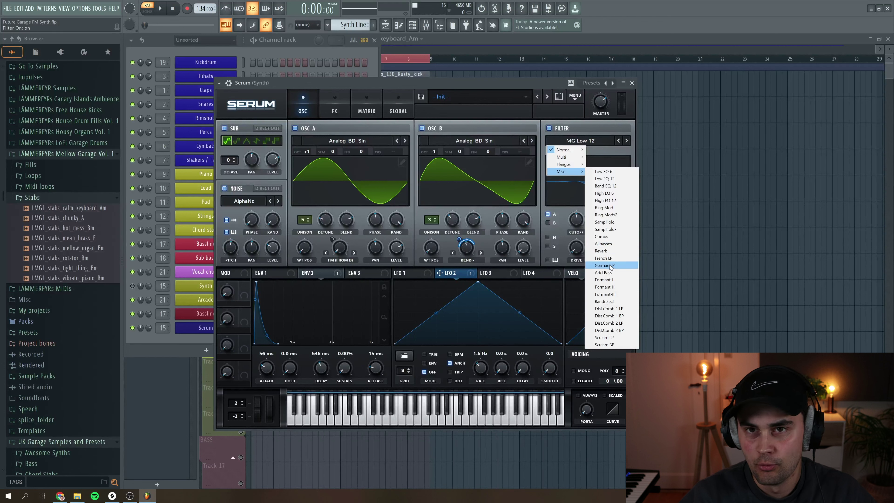
{"action": "left_click", "coordinate": [610, 267]}
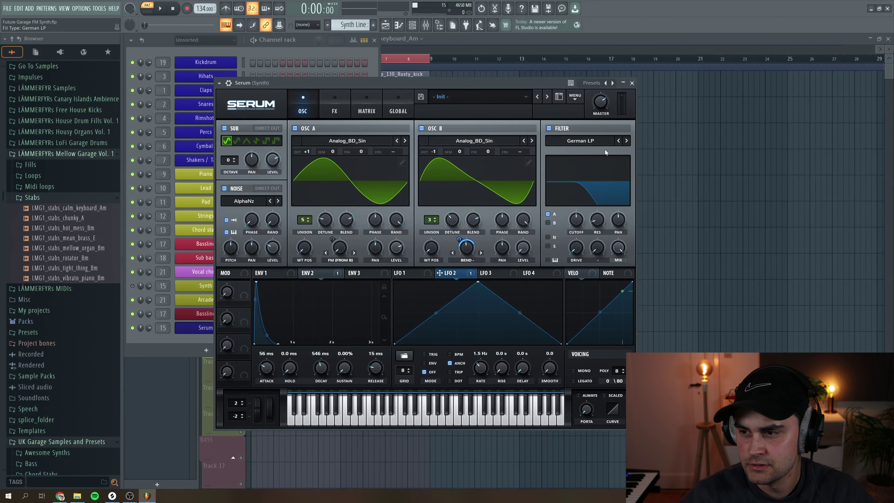
{"action": "left_click", "coordinate": [548, 222]}
{"action": "left_click", "coordinate": [547, 236]}
{"action": "left_click", "coordinate": [547, 246]}
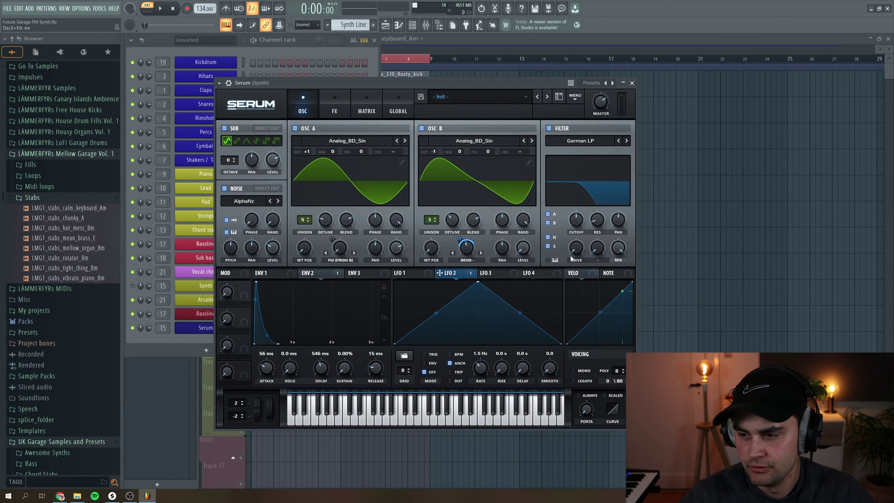
Modulate the filter cutoff with Env 2, lower the base cutoff, and play the pattern
{"action": "left_click_drag", "start_coordinate": [312, 272], "coordinate": [431, 278]}
{"action": "left_click_drag", "start_coordinate": [583, 239], "coordinate": [567, 221]}
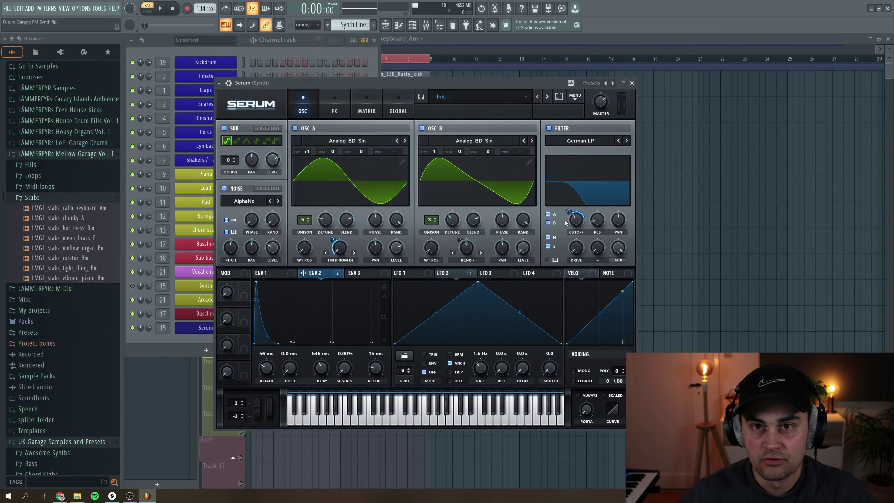
{"action": "key", "text": "space"}
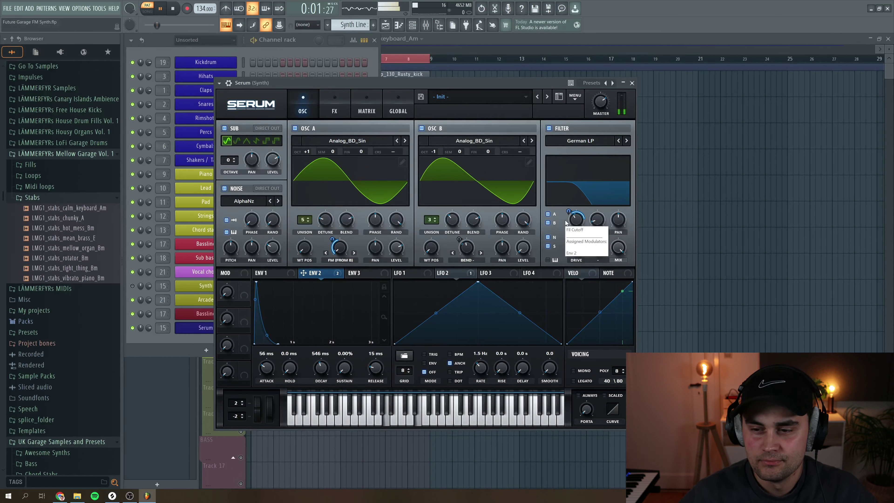
Raise the filter drive to 16% and audition the pattern
{"action": "key", "text": "space"}
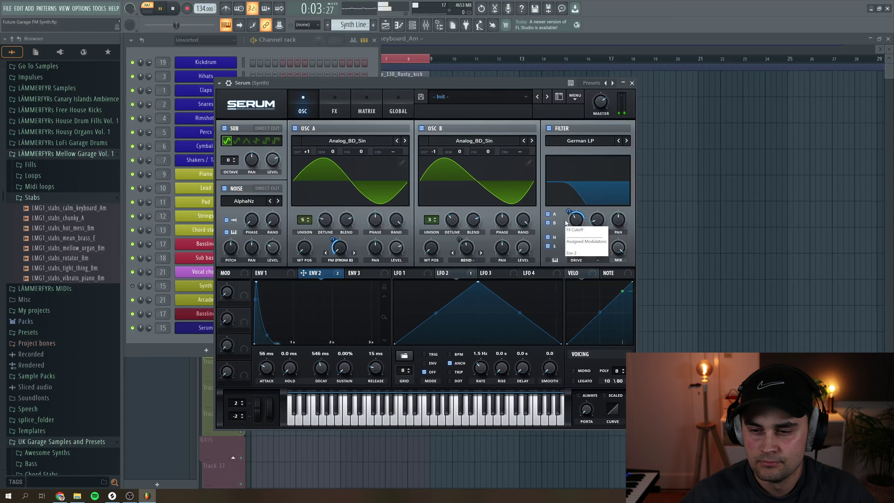
{"action": "mouse_move", "coordinate": [576, 250]}
{"action": "scroll", "coordinate": [578, 248], "scroll_direction": "up", "scroll_amount": 3}
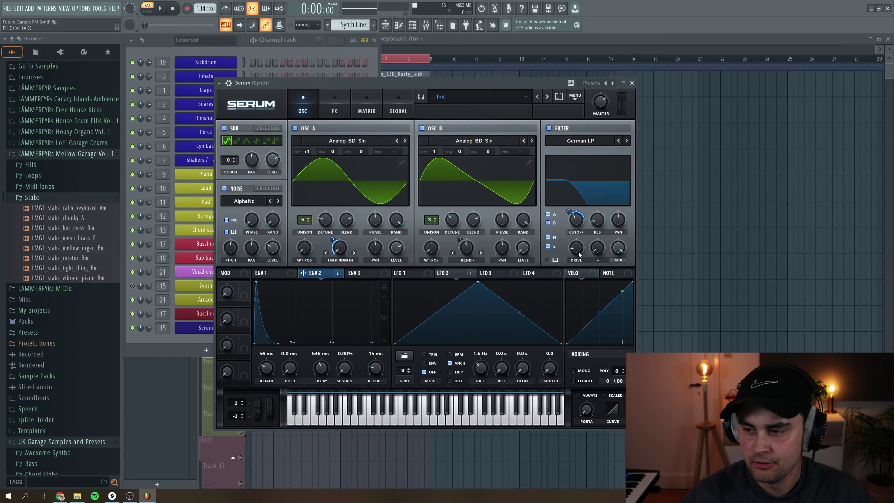
{"action": "key", "text": "space"}
{"action": "scroll", "coordinate": [579, 250], "scroll_direction": "up", "scroll_amount": 1}
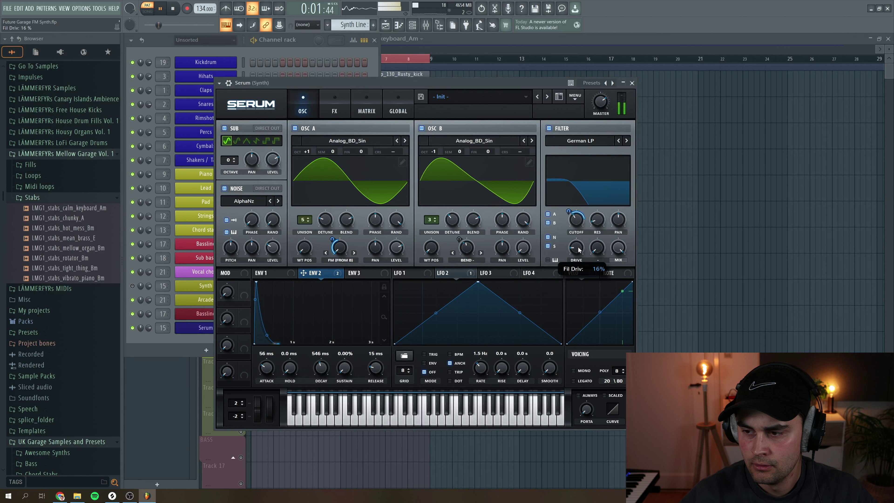
{"action": "key", "text": "space"}
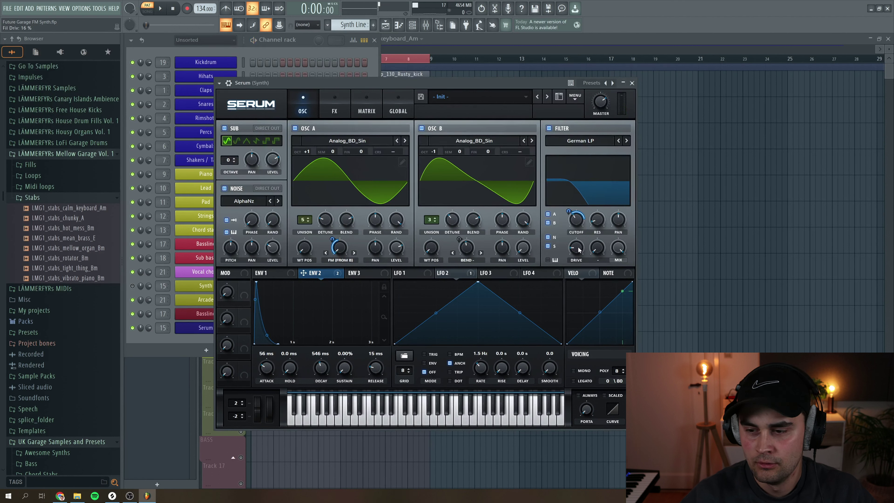
Shape LFO 1 as a concave downward decay, set it to envelope mode with BPM sync off, and set its rate to 0.9 Hz
{"action": "left_click", "coordinate": [406, 273]}
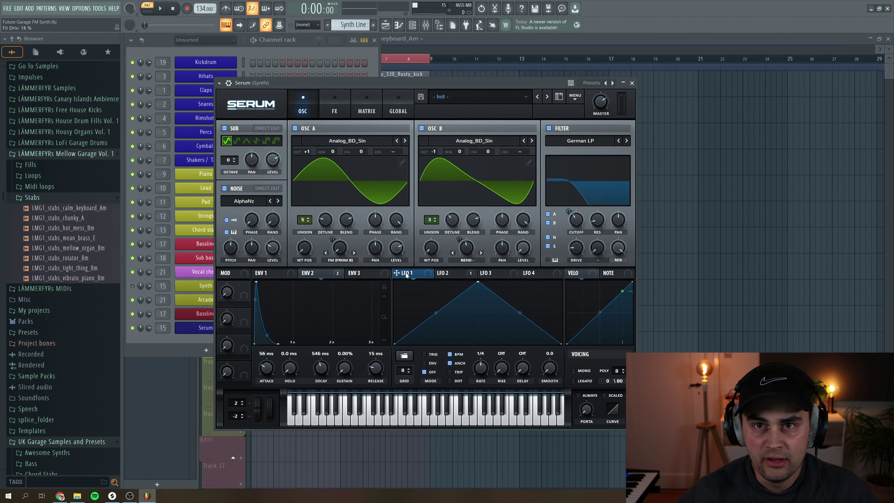
{"action": "left_click_drag", "start_coordinate": [478, 281], "coordinate": [394, 282]}
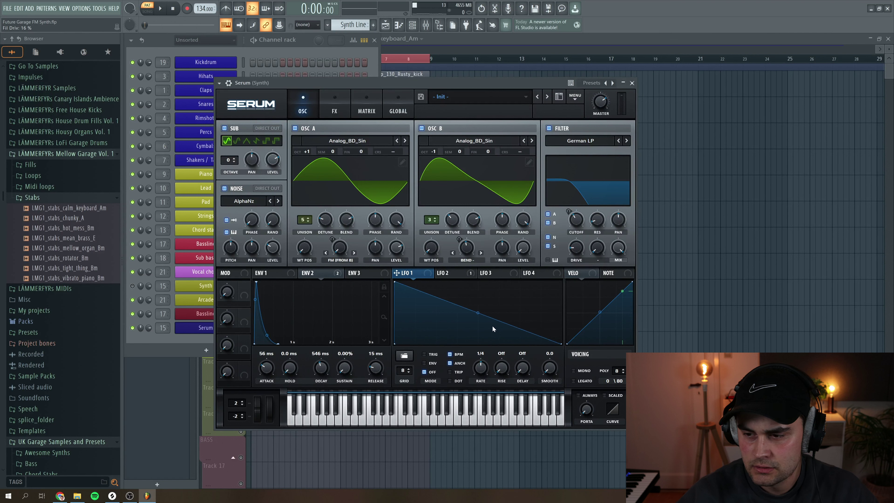
{"action": "left_click_drag", "start_coordinate": [478, 313], "coordinate": [477, 338]}
{"action": "left_click", "coordinate": [424, 362]}
{"action": "left_click", "coordinate": [450, 354]}
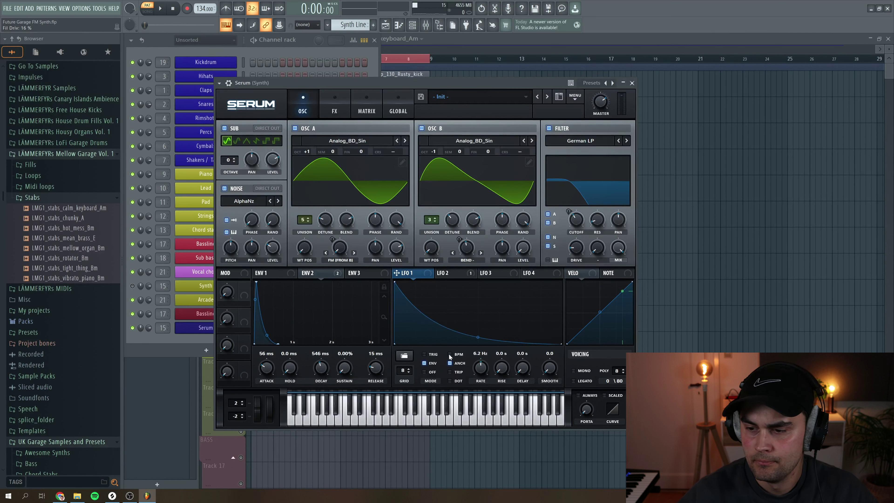
{"action": "left_click_drag", "start_coordinate": [478, 366], "coordinate": [478, 374]}
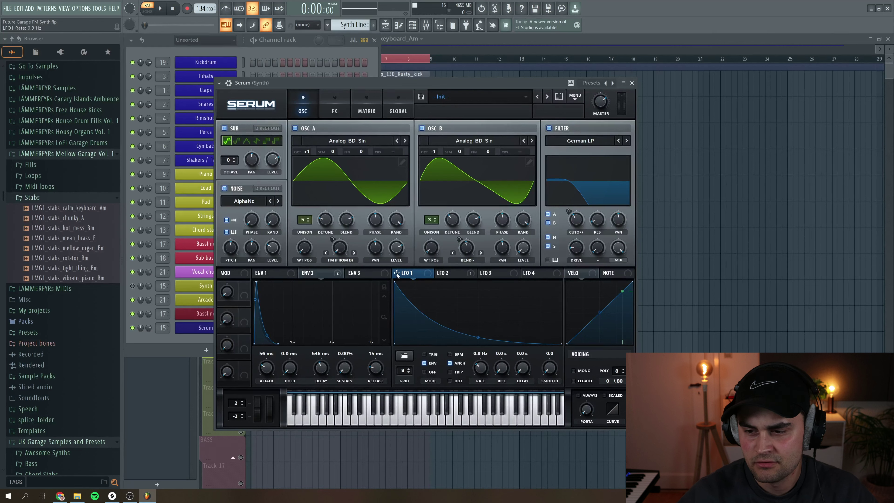
Modulate the noise level by about 35 and the sub level by about 39 with LFO 1, and lower the base noise level to about 26% during playback
{"action": "left_click_drag", "start_coordinate": [306, 287], "coordinate": [273, 248]}
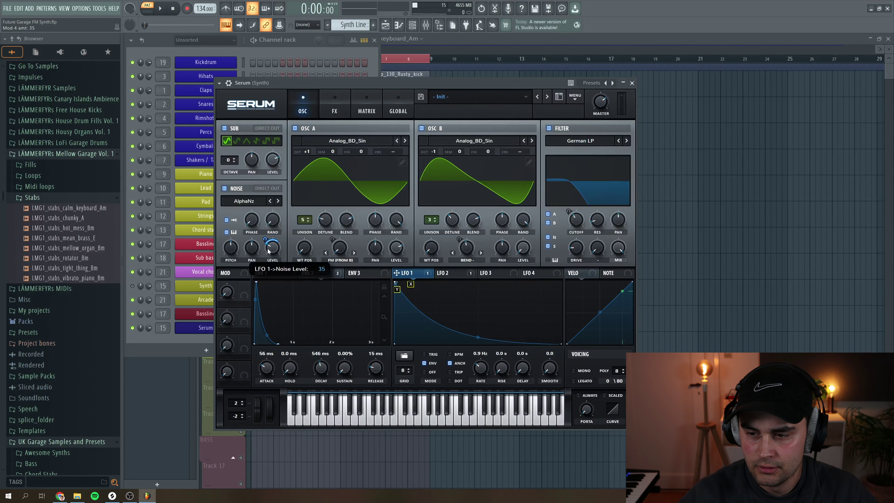
{"action": "left_click_drag", "start_coordinate": [397, 274], "coordinate": [264, 153]}
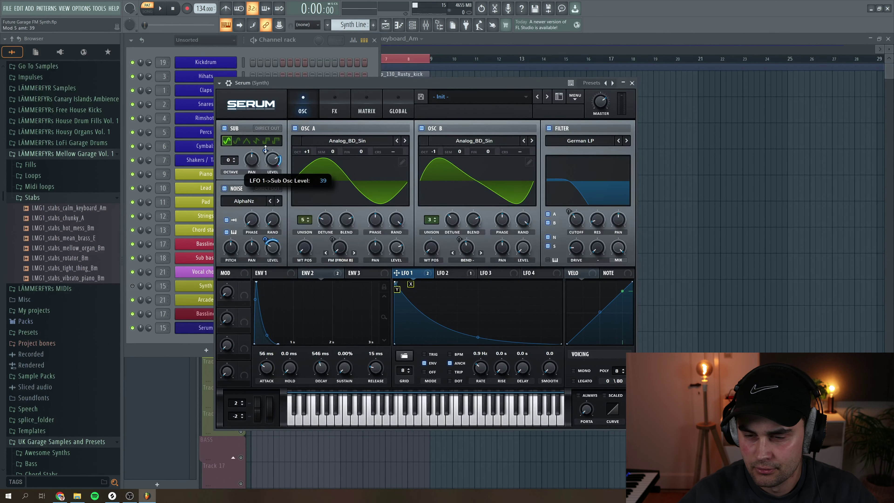
{"action": "key", "text": "space"}
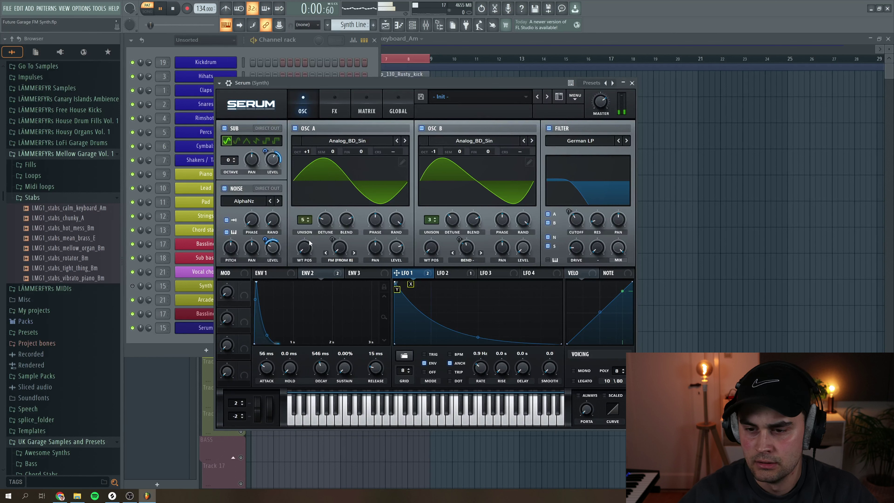
{"action": "mouse_move", "coordinate": [272, 248]}
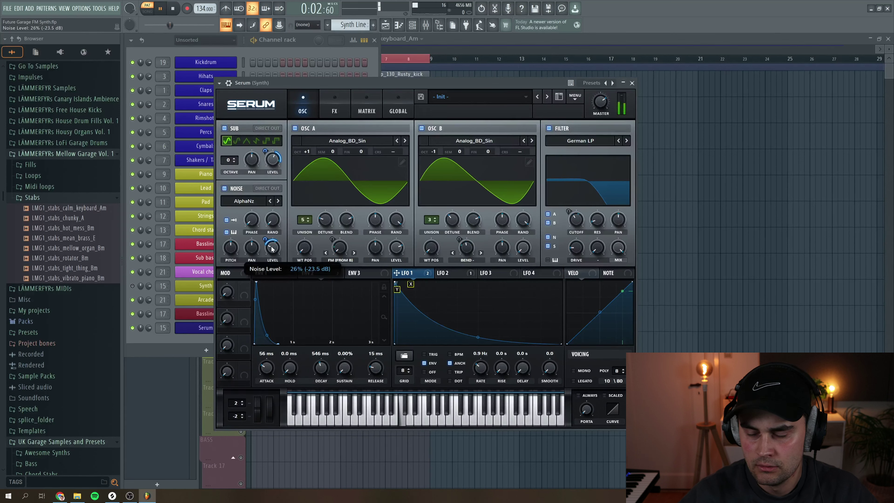
{"action": "key", "text": "space"}
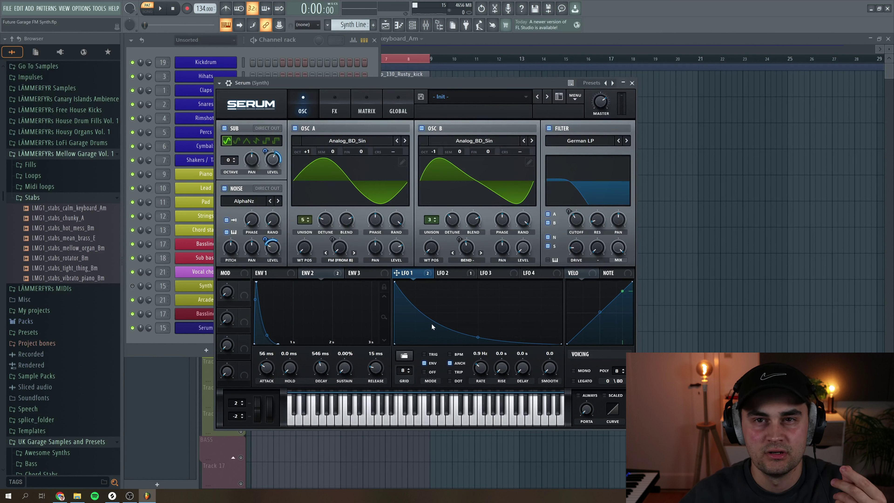
Enable the chorus effect and set its rate to about 0.68 Hz and its mix to 32% while auditioning the pattern
{"action": "left_click", "coordinate": [338, 102]}
{"action": "left_click", "coordinate": [228, 186]}
{"action": "key", "text": "space"}
{"action": "mouse_move", "coordinate": [365, 139]}
{"action": "left_mouse_down"}
{"action": "mouse_move", "coordinate": [373, 120]}
{"action": "mouse_move", "coordinate": [364, 140]}
{"action": "left_mouse_up"}
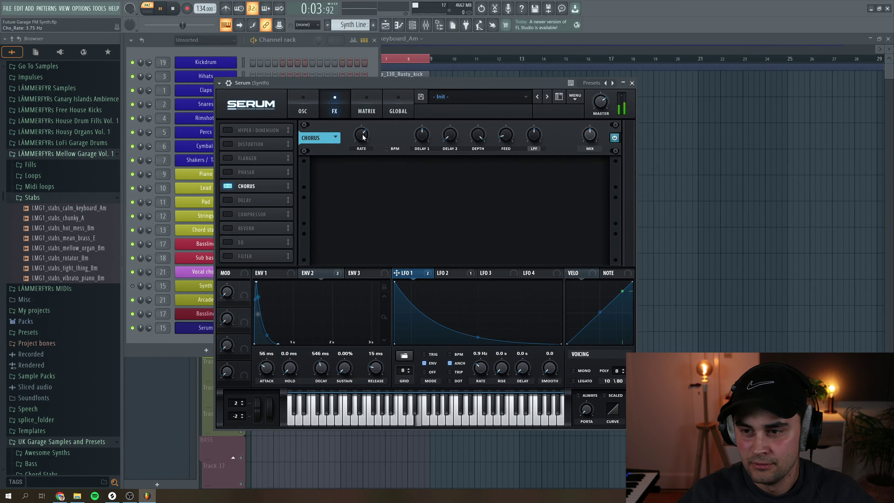
{"action": "key", "text": "space"}
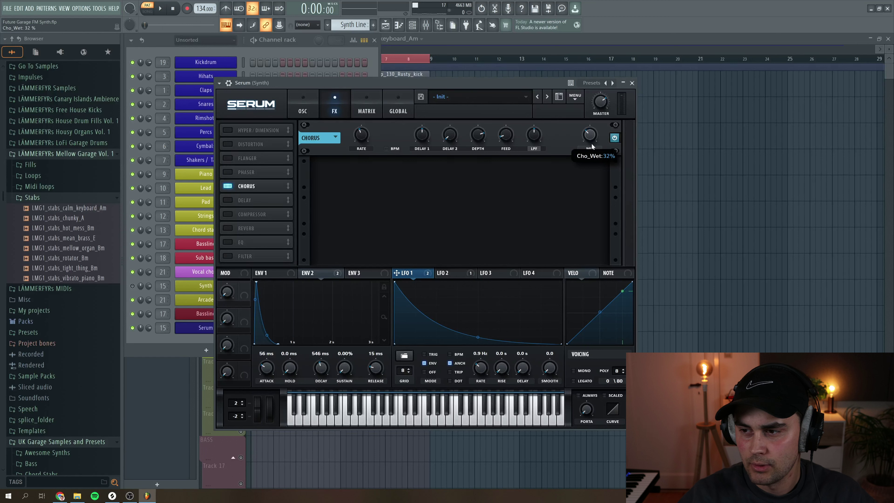
{"action": "key", "text": "space"}
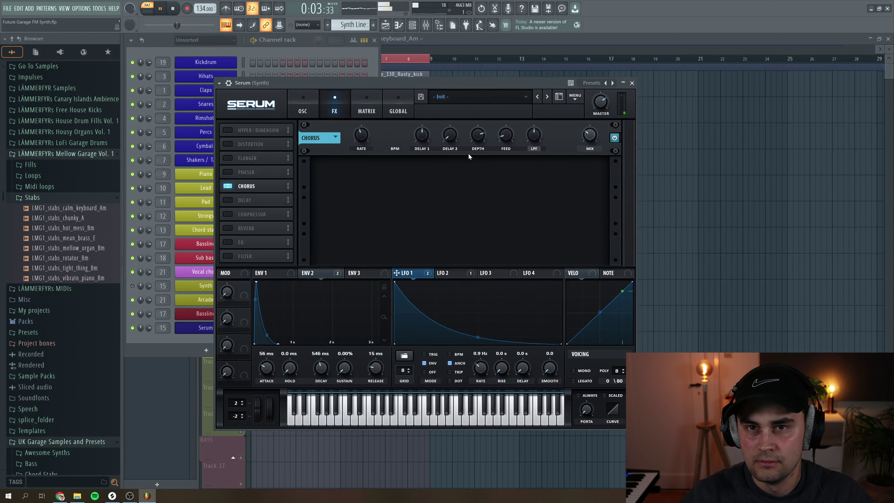
{"action": "key", "text": "space"}
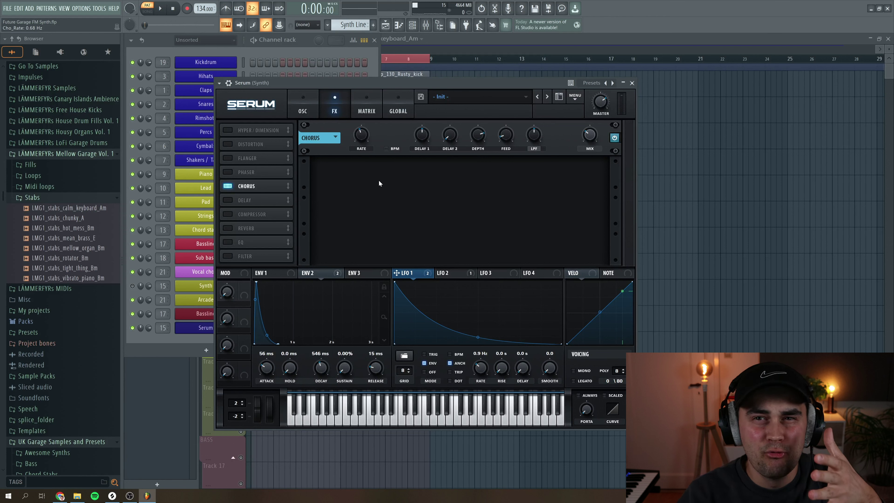
Enable the phaser effect, lower its frequency, and set its mix to 67% during playback
{"action": "left_click", "coordinate": [227, 173]}
{"action": "left_click_drag", "start_coordinate": [452, 135], "coordinate": [453, 162]}
{"action": "key", "text": "space"}
{"action": "left_click_drag", "start_coordinate": [590, 135], "coordinate": [590, 134]}
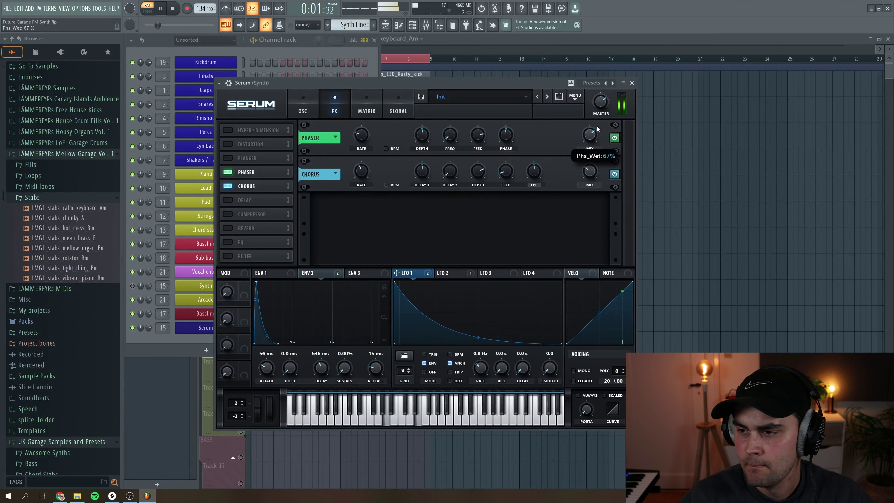
{"action": "key", "text": "space"}
Adjust the phaser rate and reduce its mix to below half while auditioning the pattern
{"action": "left_click_drag", "start_coordinate": [361, 133], "coordinate": [362, 138]}
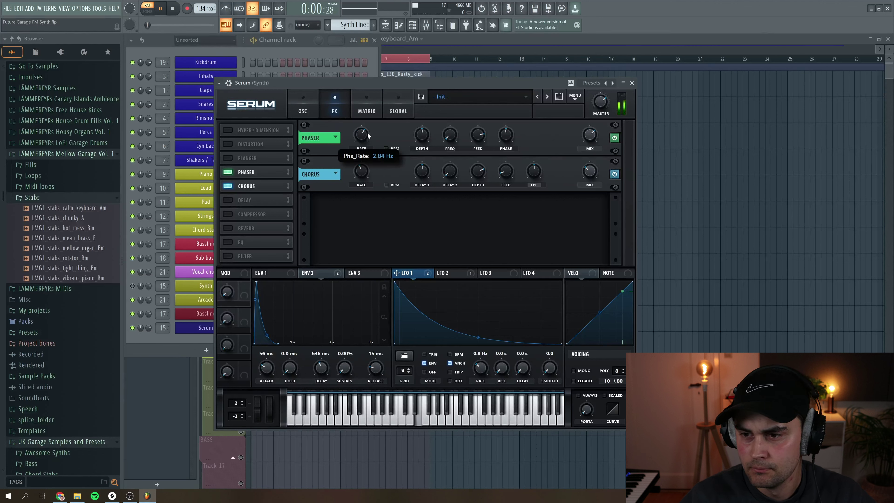
{"action": "key", "text": "space"}
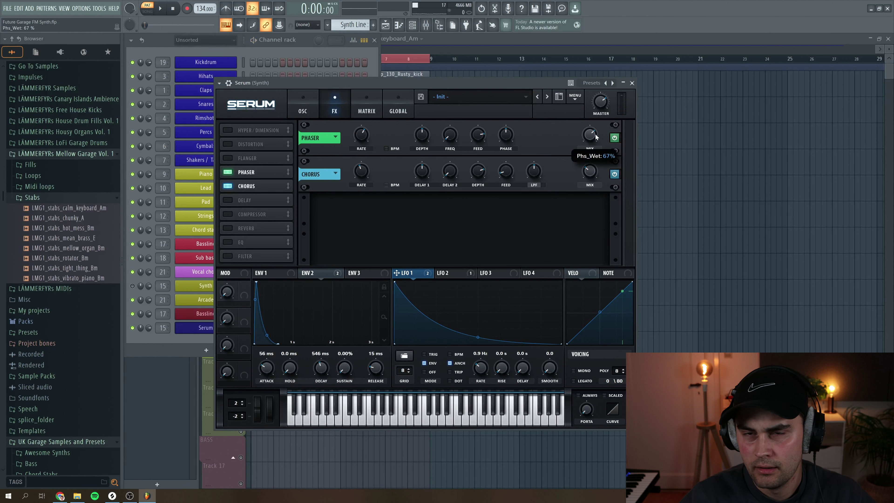
{"action": "key", "text": "space"}
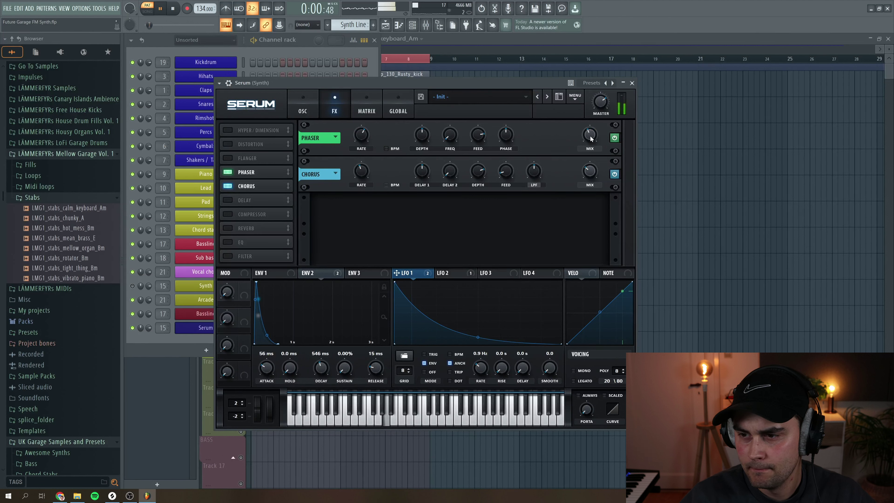
{"action": "key", "text": "space"}
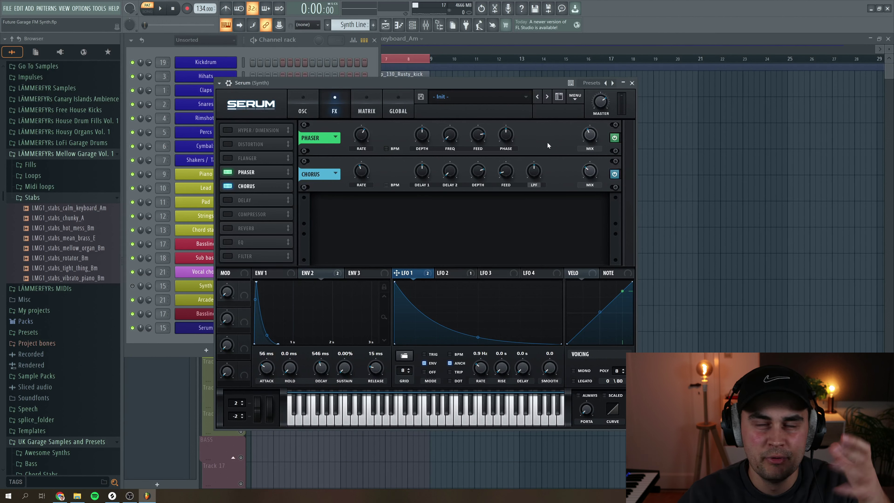
Enable the distortion effect, move it after the chorus in the effects chain, and set its mode to Downsample
{"action": "left_click", "coordinate": [250, 145]}
{"action": "left_click_drag", "start_coordinate": [250, 144], "coordinate": [261, 186]}
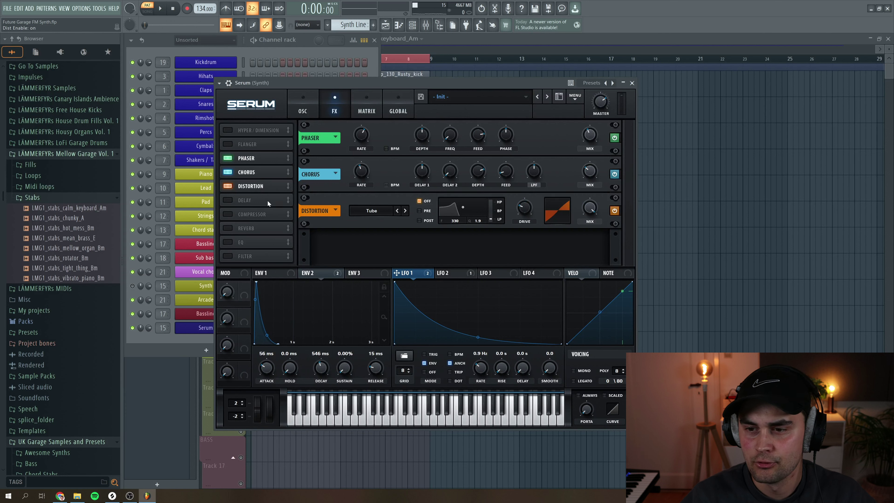
{"action": "left_click", "coordinate": [373, 211]}
{"action": "left_click", "coordinate": [378, 278]}
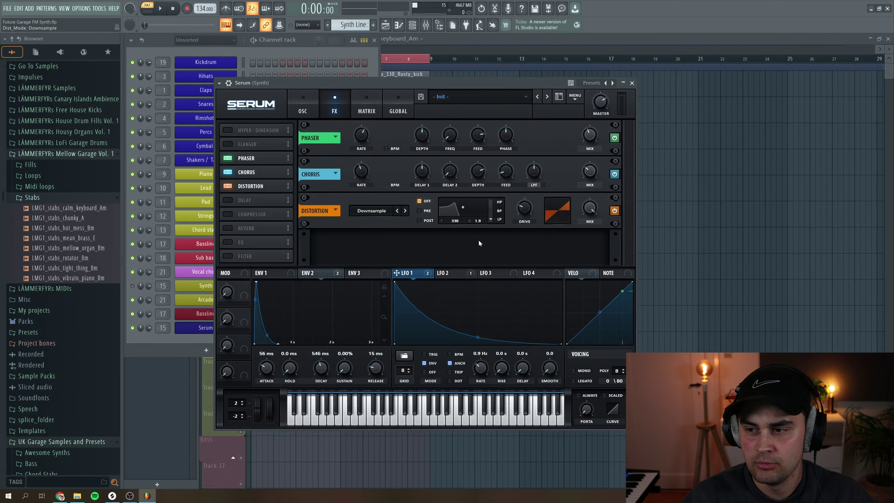
Set the distortion drive to about 17% and its mix to 36% while playing the pattern
{"action": "left_click", "coordinate": [523, 211]}
{"action": "left_click_drag", "start_coordinate": [590, 212], "coordinate": [593, 221]}
{"action": "key", "text": "space"}
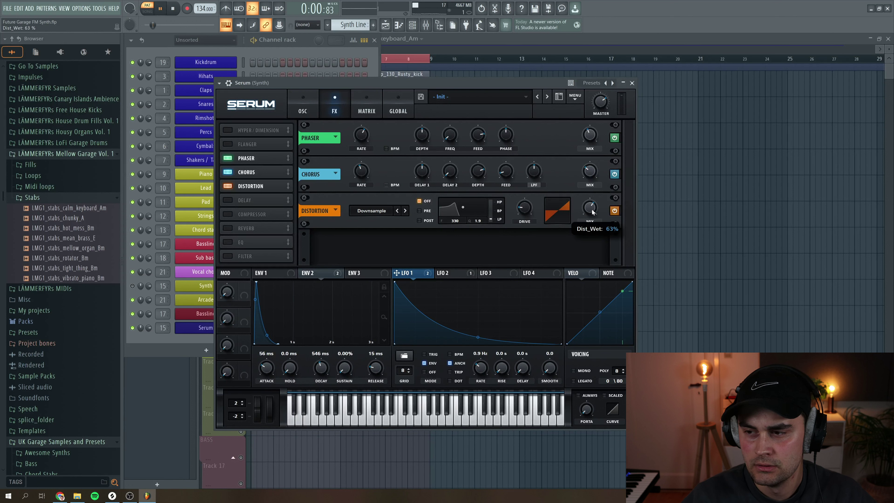
{"action": "left_click_drag", "start_coordinate": [527, 206], "coordinate": [529, 210]}
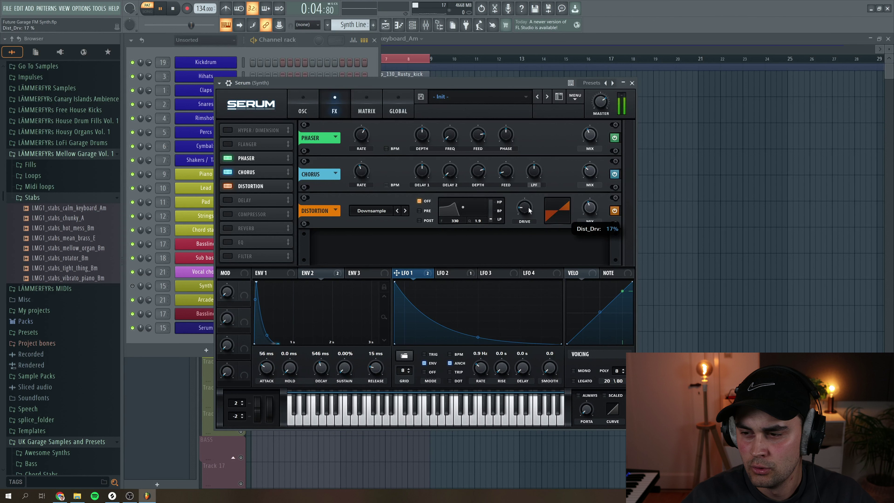
{"action": "left_click_drag", "start_coordinate": [590, 207], "coordinate": [590, 210]}
{"action": "key", "text": "space"}
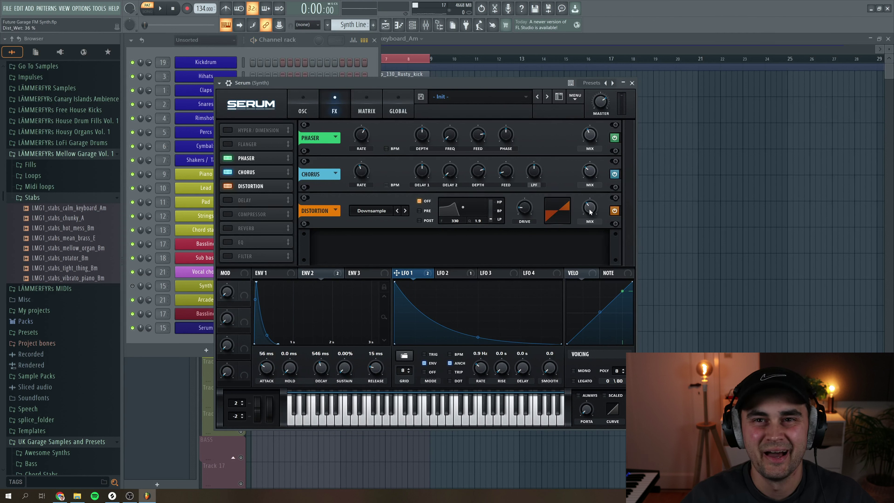
Enable Hyper/Dimension after the distortion, turn the hyper mix fully down, and raise the dimension mix during playback
{"action": "left_click", "coordinate": [363, 247]}
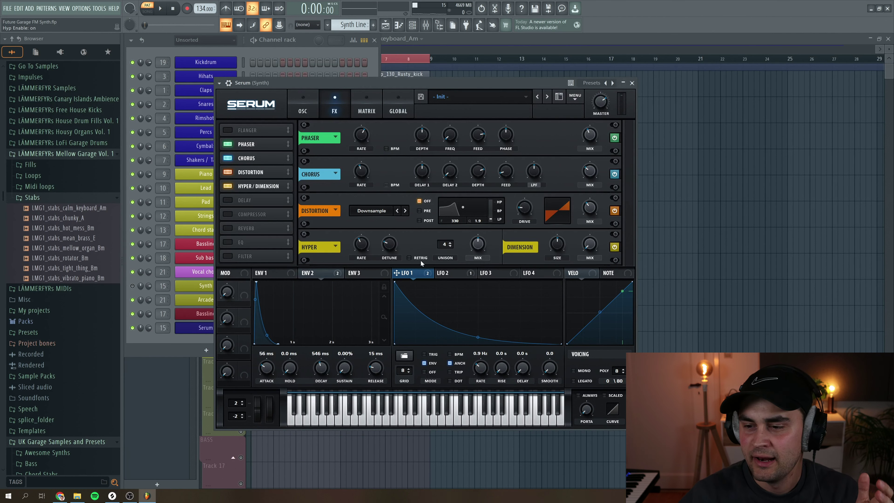
{"action": "key", "text": "space"}
{"action": "left_click_drag", "start_coordinate": [589, 245], "coordinate": [594, 224]}
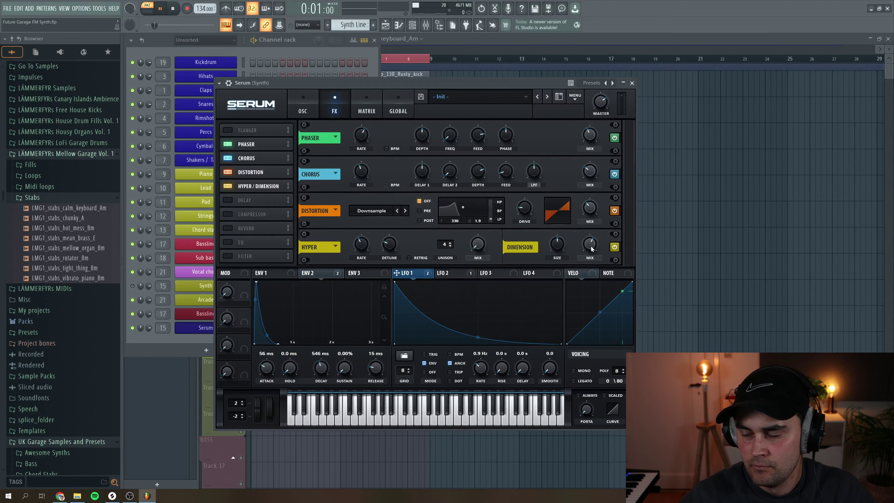
{"action": "key", "text": "space"}
Enable the delay effect, turn off its BPM sync, and set different delay times with 111.37 ms on the left channel
{"action": "left_click", "coordinate": [281, 201]}
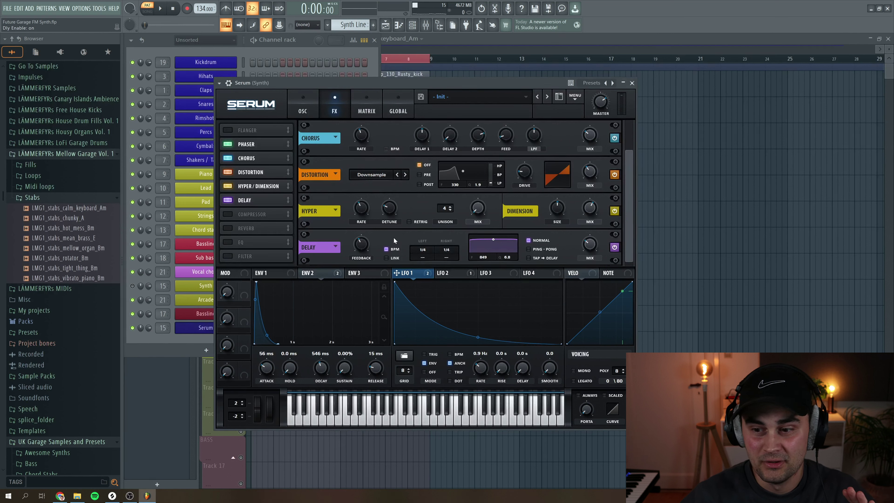
{"action": "left_click", "coordinate": [386, 249]}
{"action": "left_click_drag", "start_coordinate": [426, 256], "coordinate": [447, 248]}
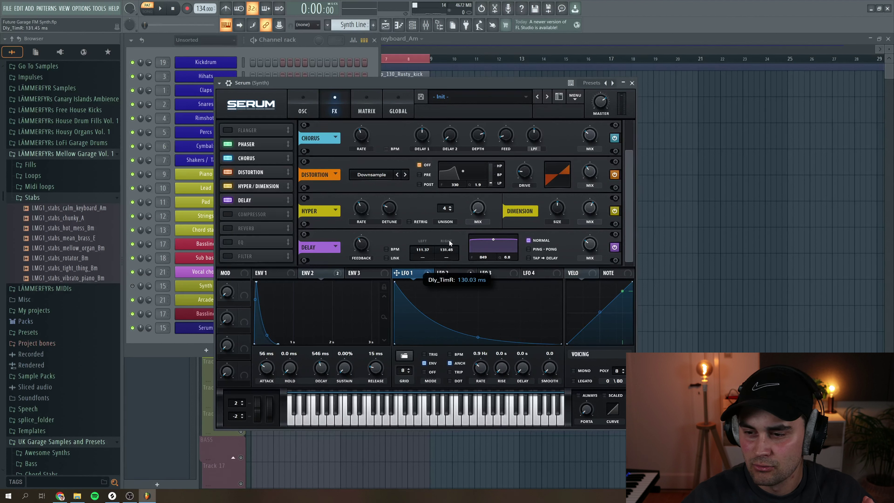
{"action": "left_click_drag", "start_coordinate": [450, 238], "coordinate": [451, 235]}
Set the delay to Ping-Pong, narrow its filter to 948 Hz with a width of 2.9, and set its mix to 35% during playback
{"action": "left_click", "coordinate": [529, 248]}
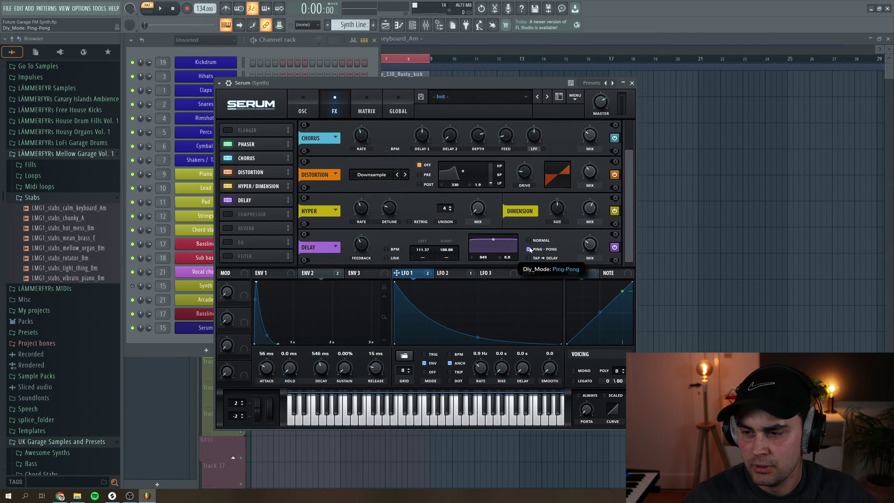
{"action": "left_click", "coordinate": [363, 249]}
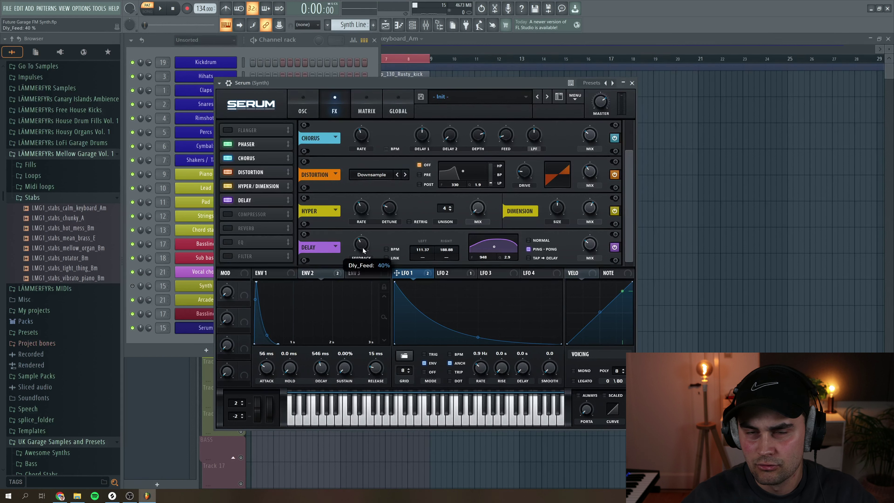
{"action": "key", "text": "space"}
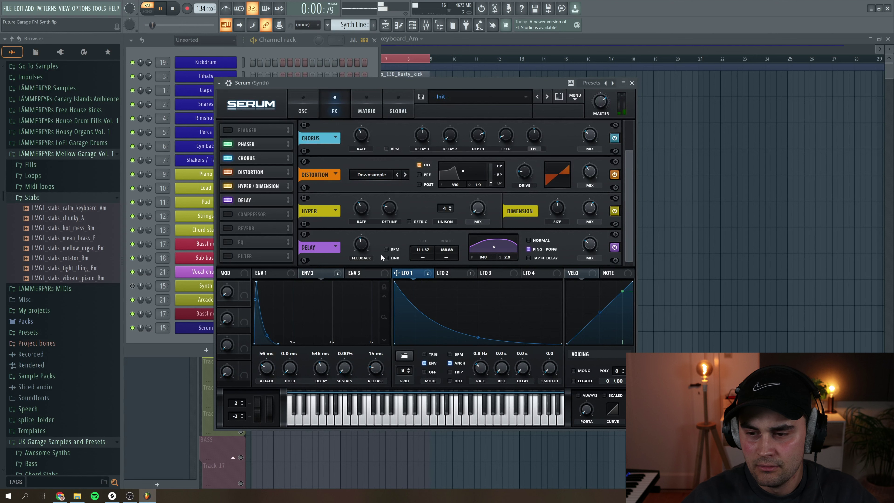
{"action": "left_click", "coordinate": [592, 245]}
{"action": "left_click_drag", "start_coordinate": [592, 245], "coordinate": [592, 245]}
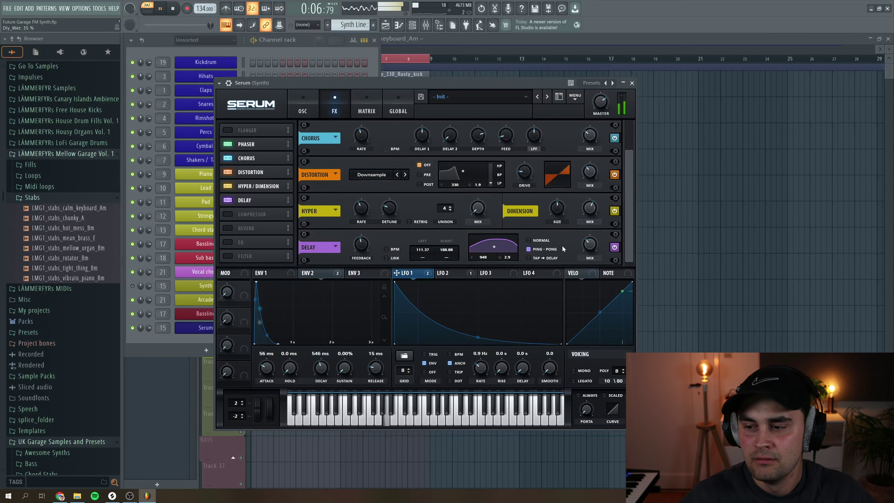
Enable the Hall reverb, raise its low cut and set its mix to 15%, and audition the pattern
{"action": "key", "text": "space"}
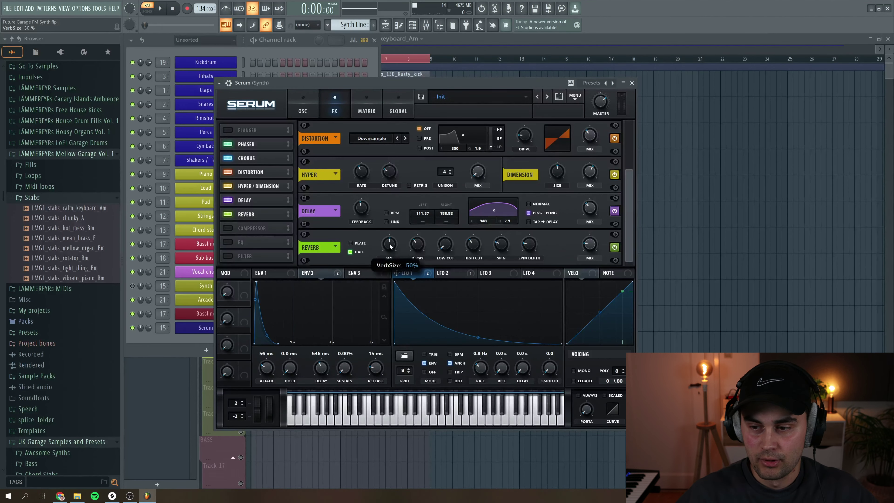
{"action": "left_click", "coordinate": [417, 248]}
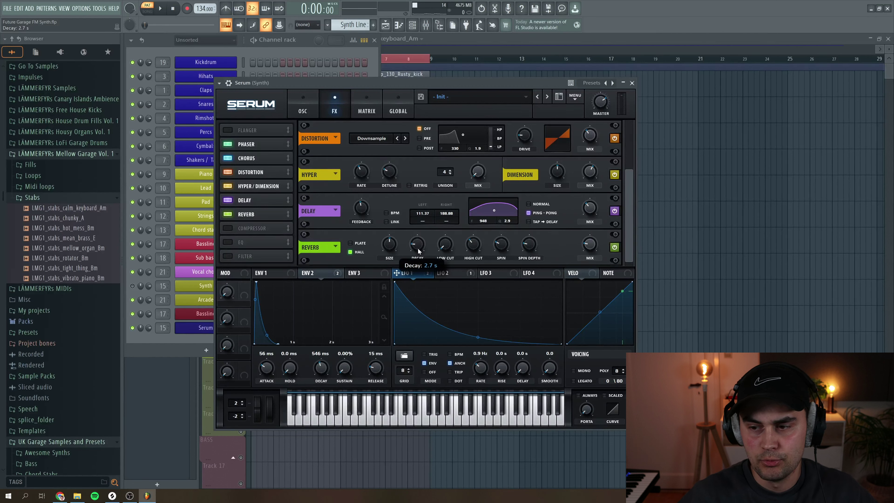
{"action": "left_click_drag", "start_coordinate": [444, 243], "coordinate": [449, 238]}
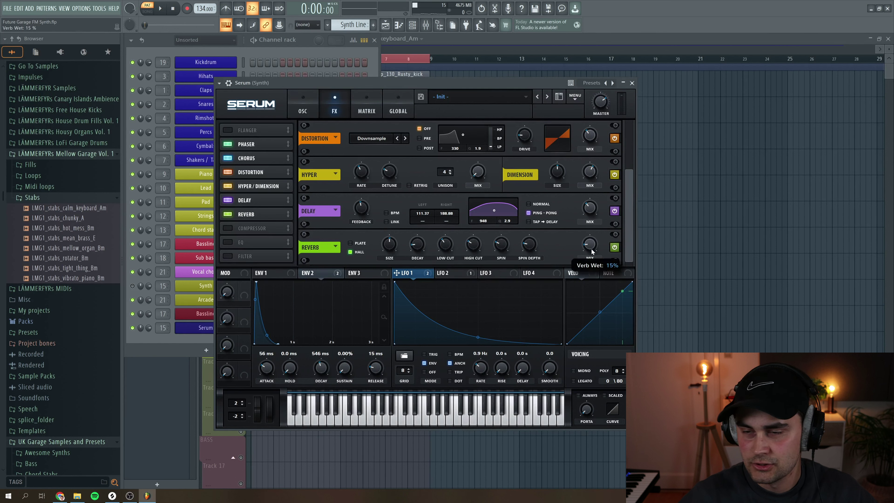
{"action": "key", "text": "space"}
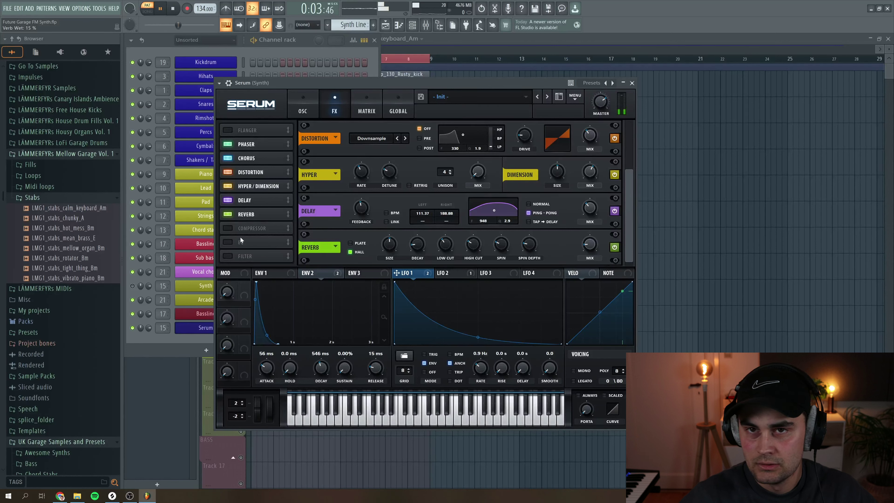
{"action": "key", "text": "space"}
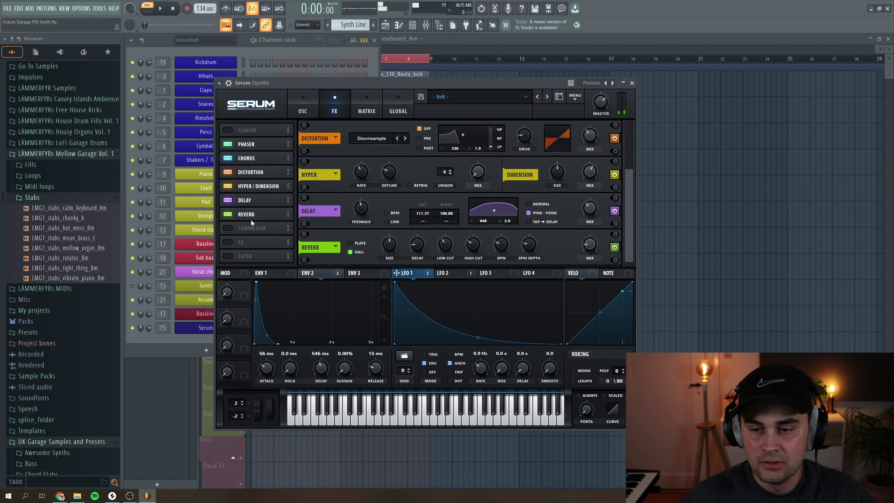
Enable the compressor after the reverb and raise the synth's master volume slightly while playing the pattern
{"action": "left_click", "coordinate": [228, 228]}
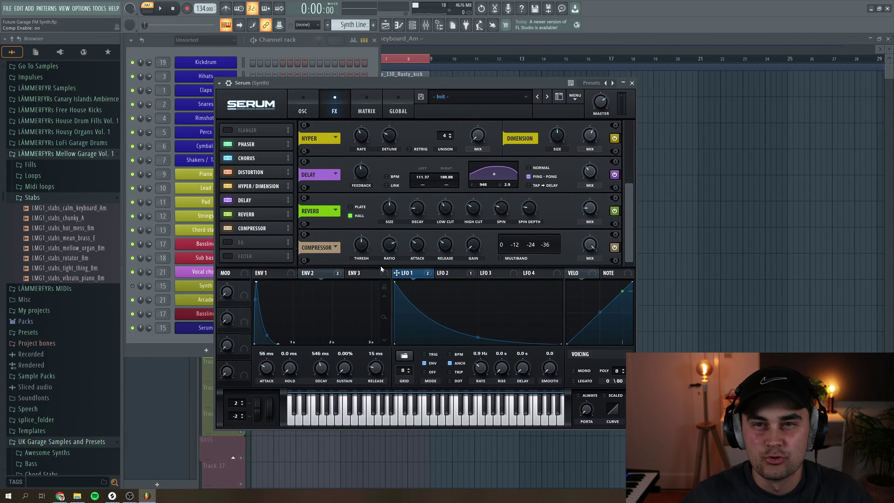
{"action": "key", "text": "space"}
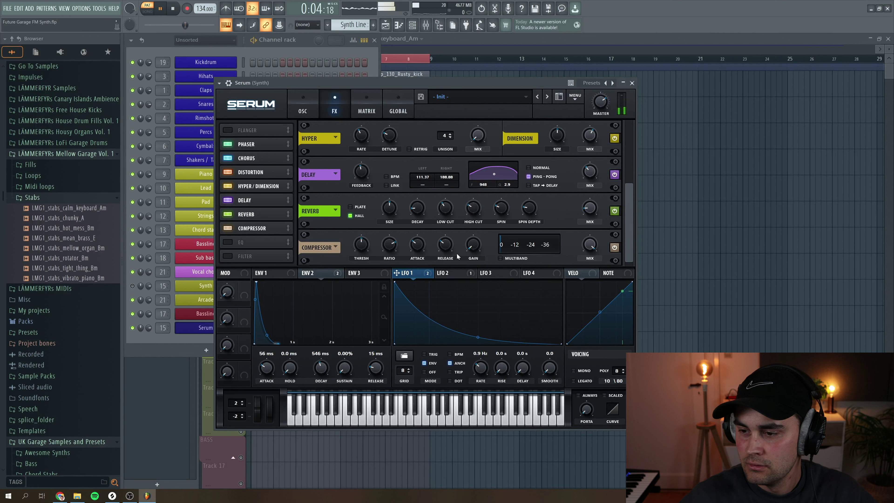
{"action": "key", "text": "space"}
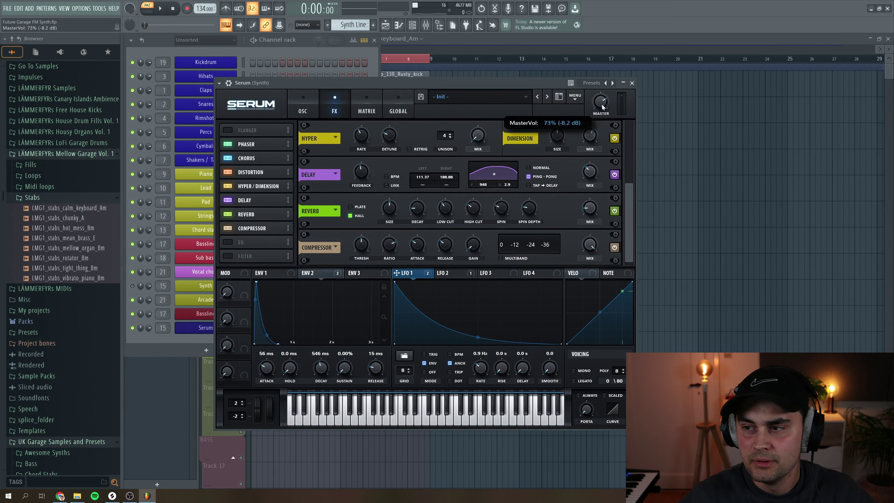
{"action": "key", "text": "space"}
{"action": "left_click_drag", "start_coordinate": [602, 107], "coordinate": [603, 104]}
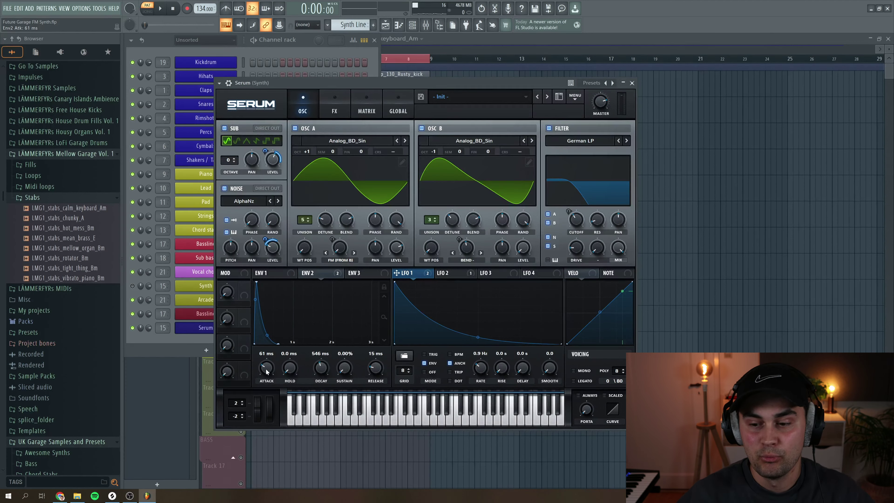
Shorten envelope 2's attack to 8.6 ms, comparing different attack times while playing the pattern
{"action": "key", "text": "space"}
{"action": "left_click_drag", "start_coordinate": [267, 372], "coordinate": [266, 376]}
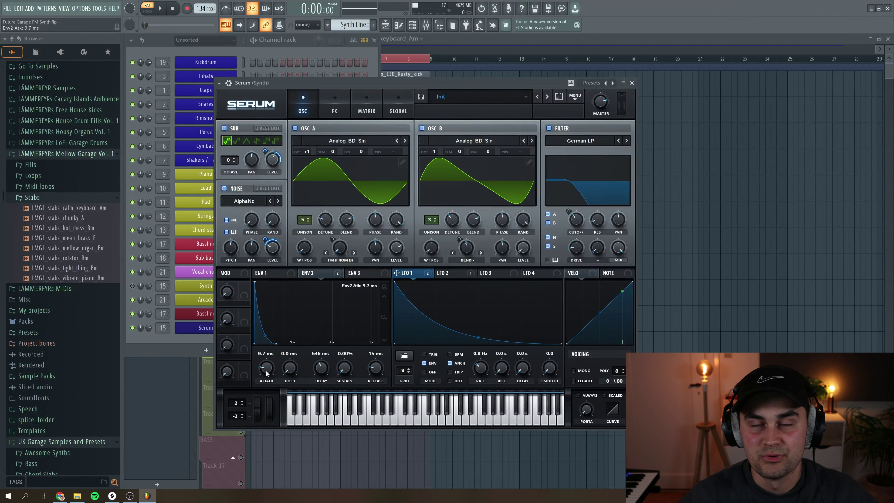
{"action": "key", "text": "space"}
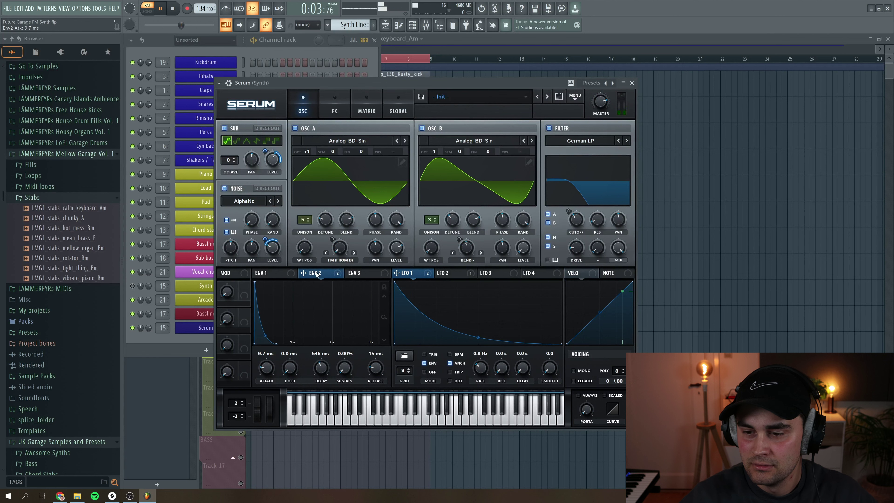
{"action": "mouse_move", "coordinate": [269, 369]}
{"action": "left_mouse_down"}
{"action": "mouse_move", "coordinate": [269, 361]}
{"action": "mouse_move", "coordinate": [266, 374]}
{"action": "left_mouse_up"}
{"action": "key", "text": "space"}
{"action": "key", "text": "space"}
{"action": "key", "text": "space"}
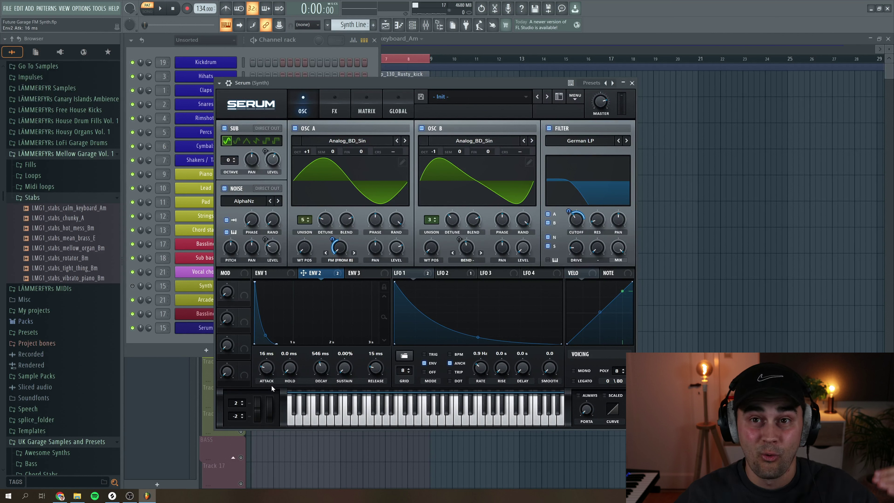
{"action": "scroll", "coordinate": [269, 375], "scroll_direction": "down", "scroll_amount": 3}
{"action": "key", "text": "space"}
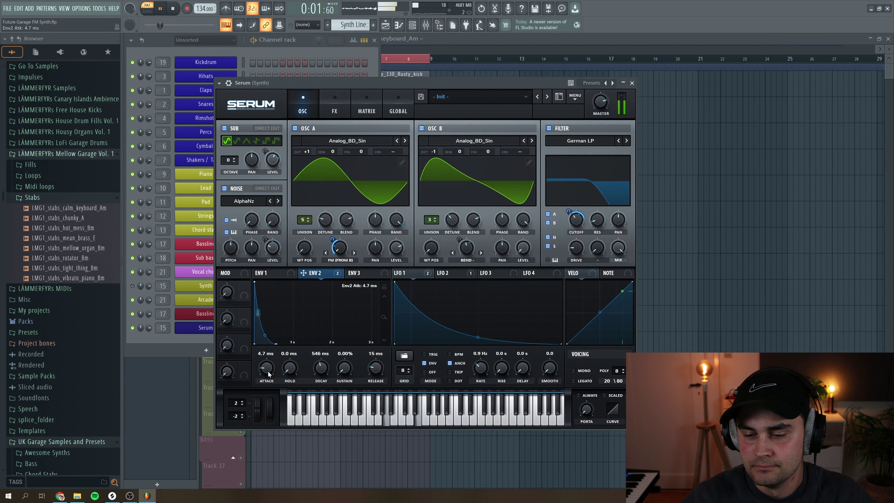
{"action": "scroll", "coordinate": [269, 374], "scroll_direction": "up", "scroll_amount": 2}
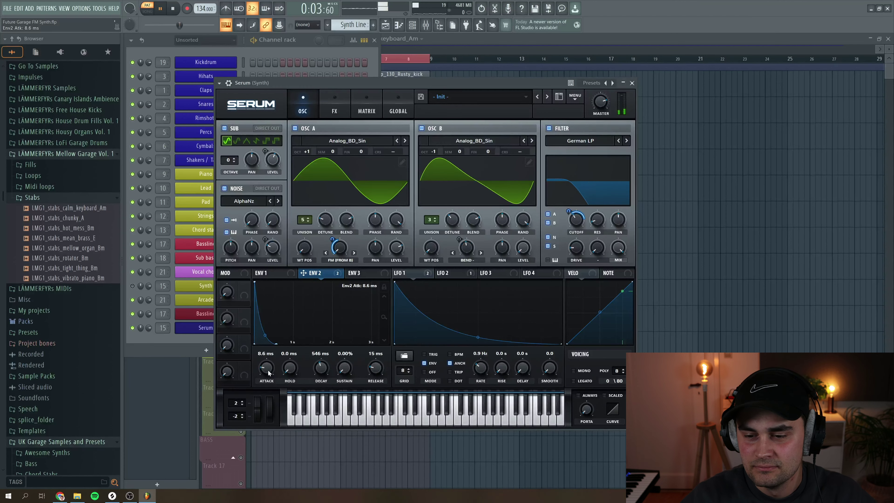
{"action": "key", "text": "space"}
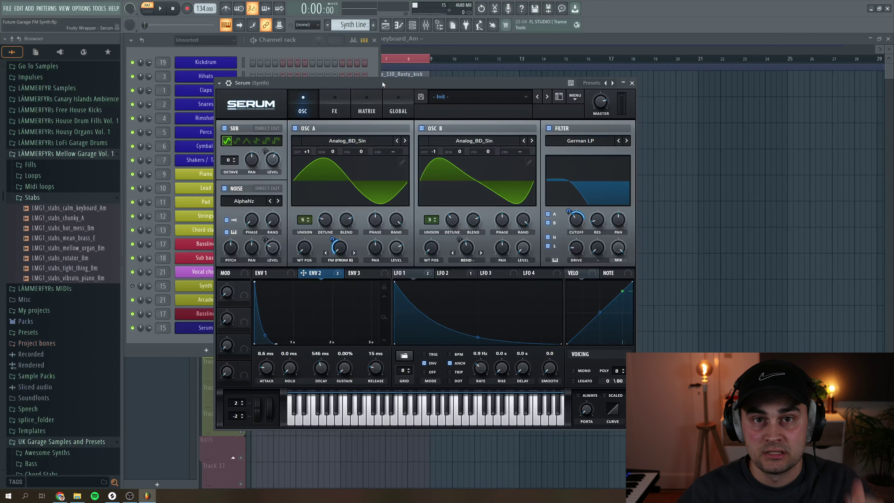
Open the mixer, enable H-Delay Stereo on the Synth track, and audition the pattern with the delay
{"action": "key", "text": "F9"}
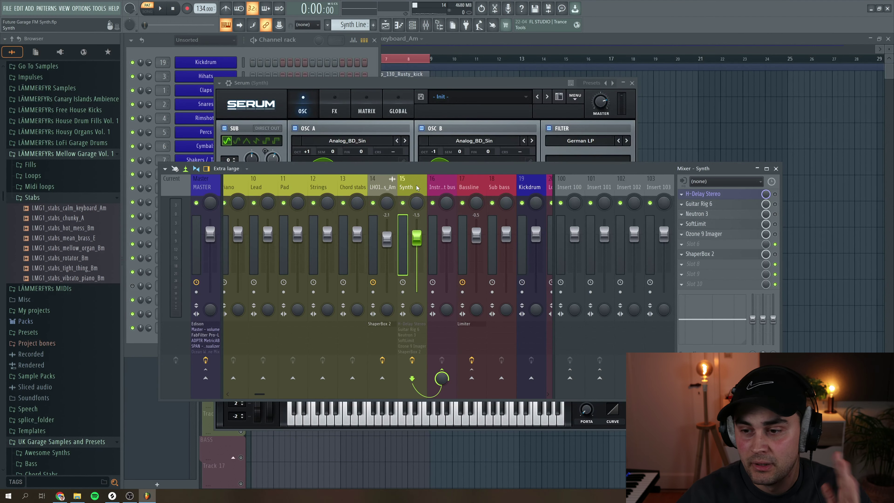
{"action": "left_click", "coordinate": [165, 12]}
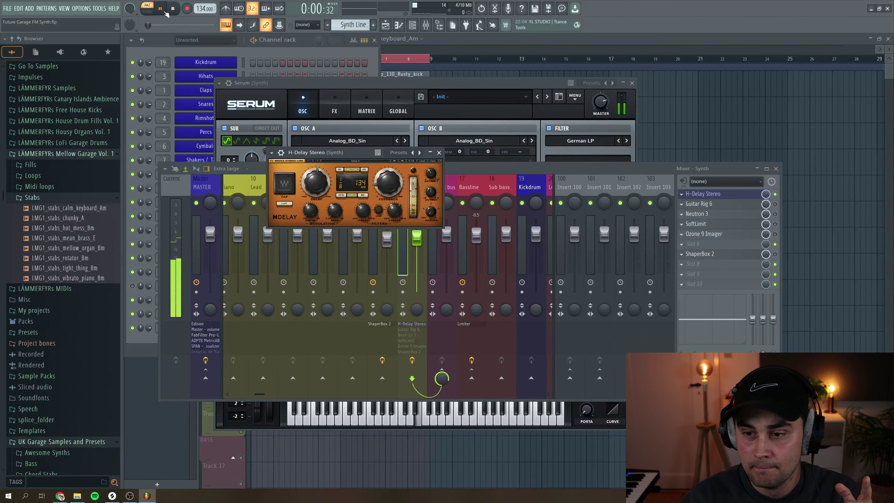
{"action": "key", "text": "space"}
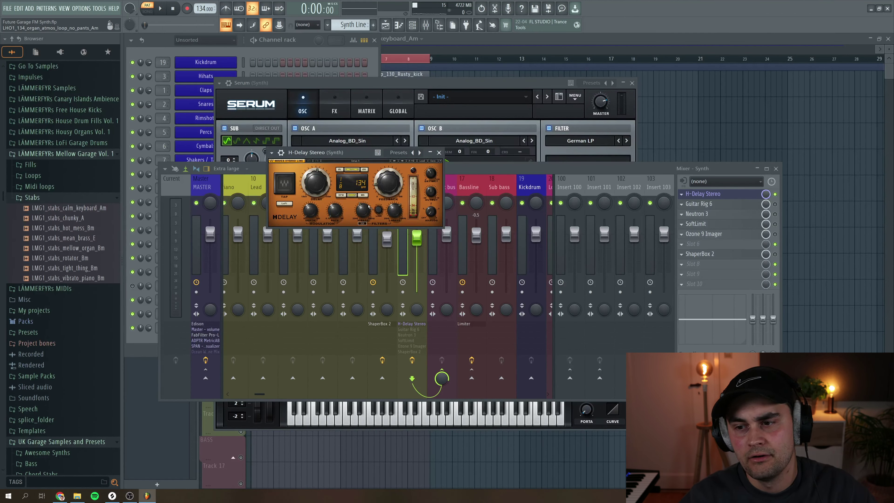
{"action": "key", "text": "space"}
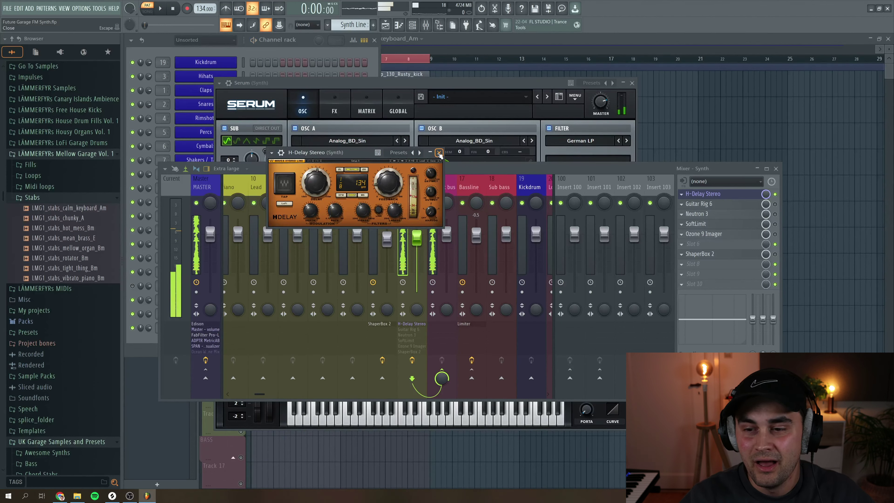
{"action": "key", "text": "space"}
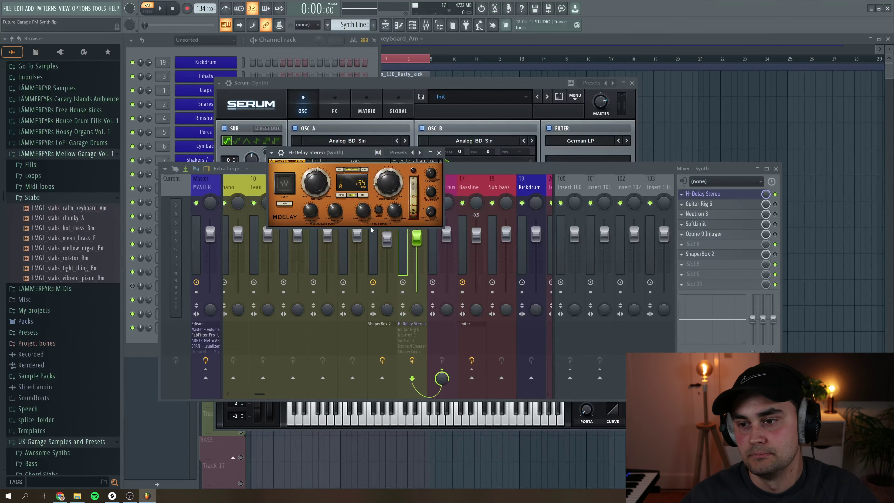
{"action": "key", "text": "space"}
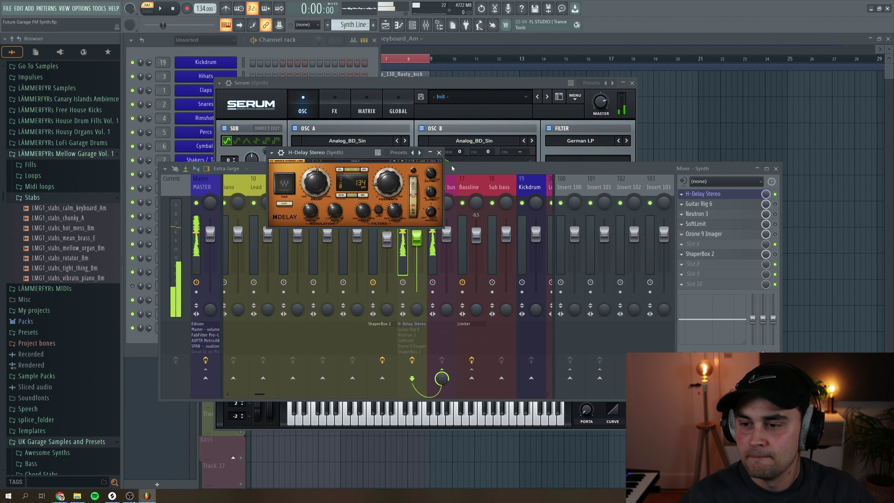
Enable Guitar Rig 6 on the Synth track, audition its Choral effect, and close the plugin
{"action": "left_click", "coordinate": [774, 204]}
{"action": "left_click", "coordinate": [698, 204]}
{"action": "key", "text": "space"}
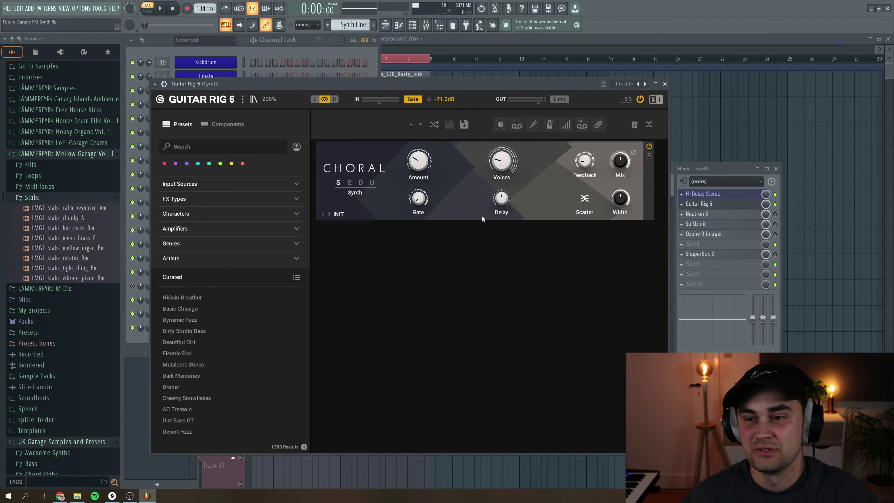
{"action": "key", "text": "space"}
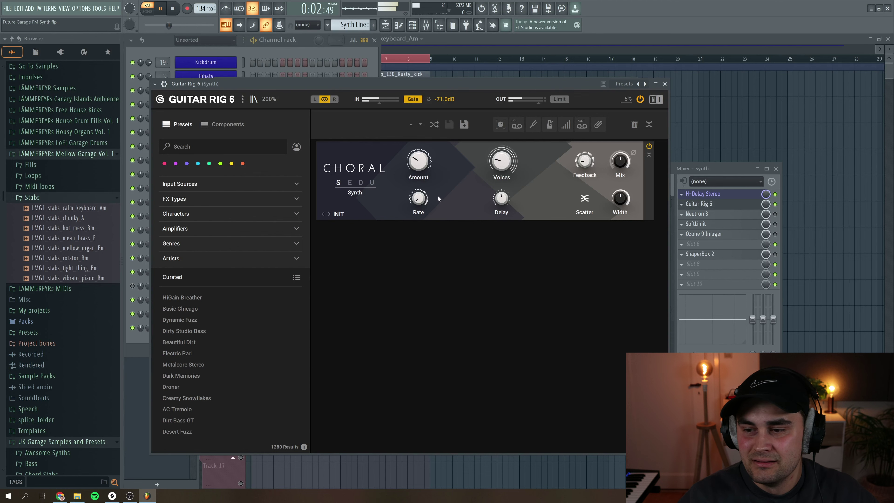
{"action": "key", "text": "space"}
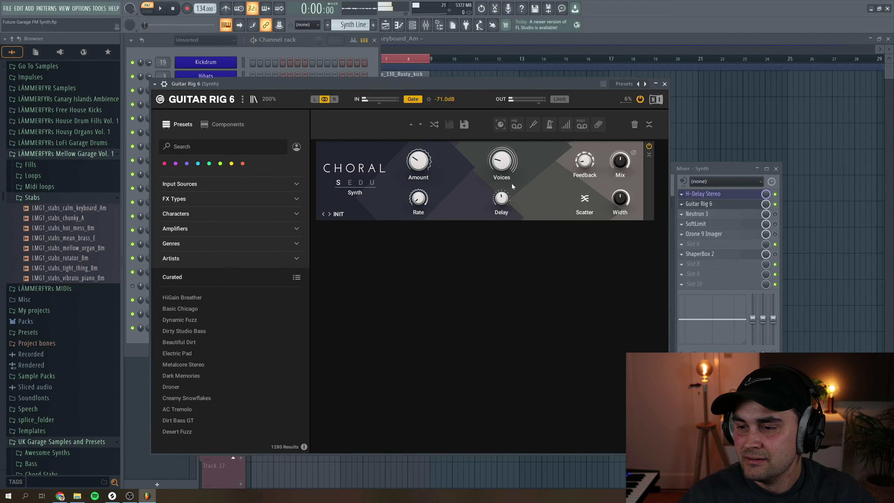
{"action": "left_click", "coordinate": [664, 84]}
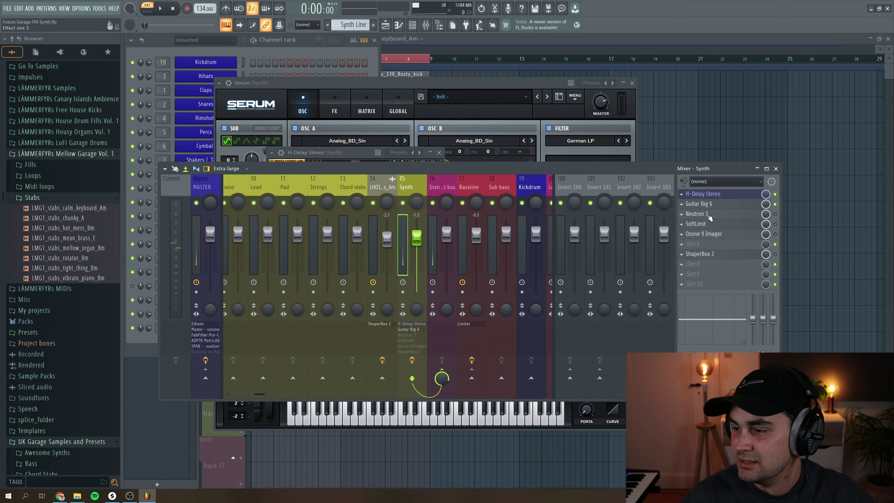
Enable Neutron 3 on the Synth track and audition its EQ curve with the low and high cuts
{"action": "left_click", "coordinate": [708, 213]}
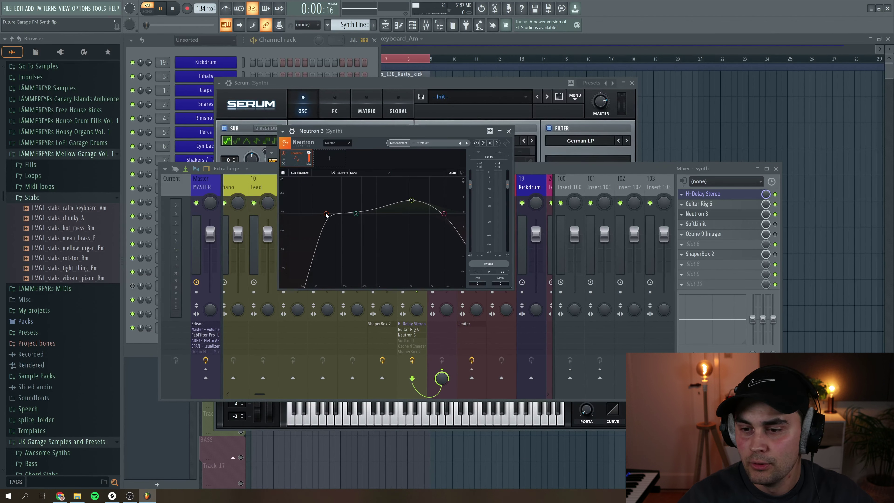
{"action": "key", "text": "space"}
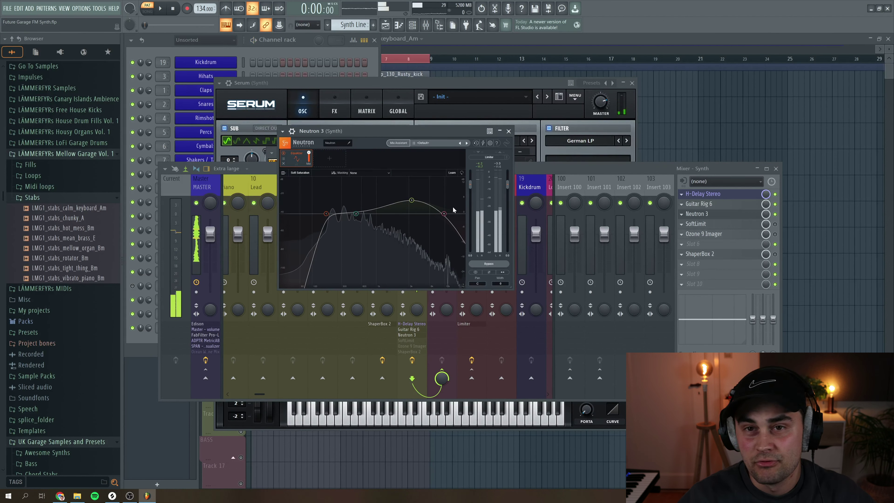
{"action": "mouse_move", "coordinate": [410, 200]}
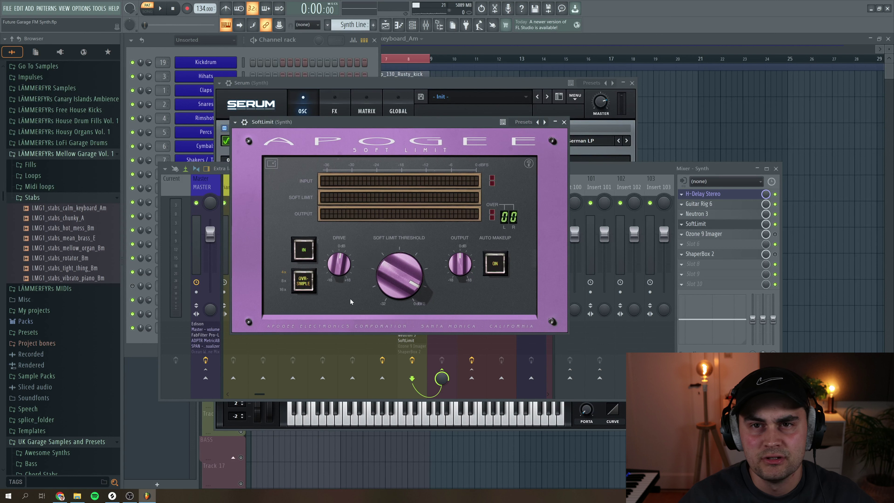
Enable SoftLimit on the Synth track, play the pattern through it, and close the plugin
{"action": "key", "text": "space"}
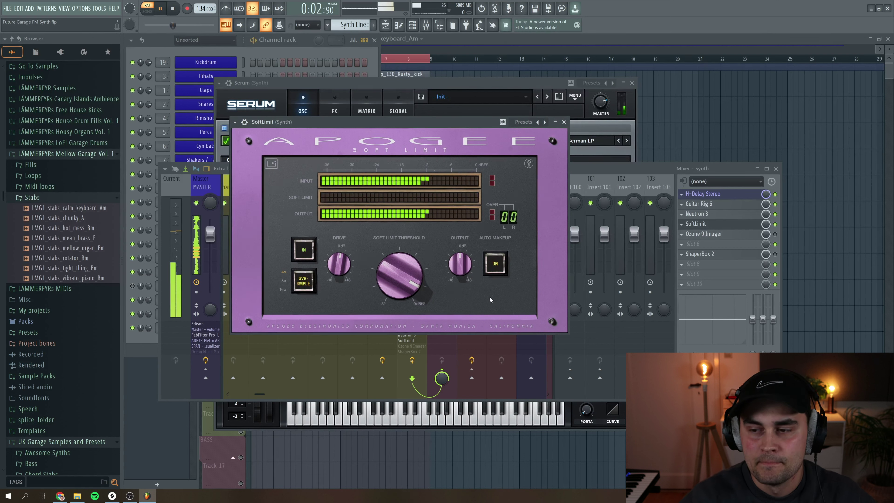
{"action": "key", "text": "space"}
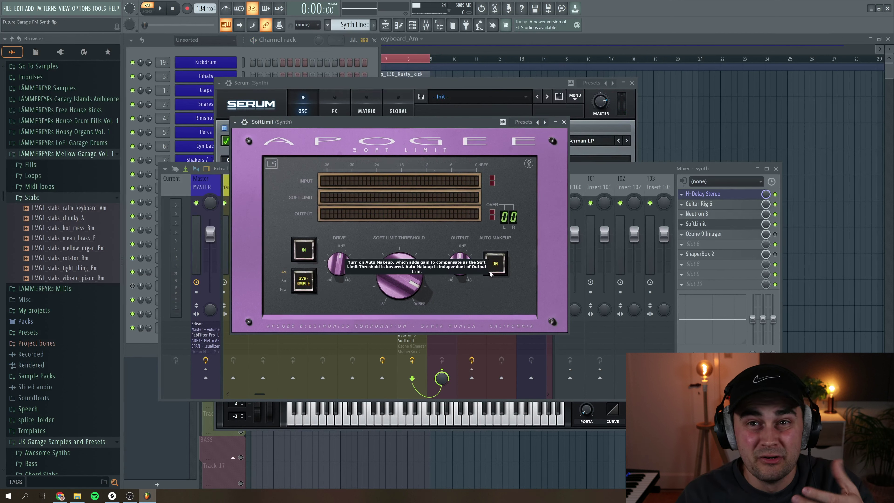
{"action": "left_click", "coordinate": [564, 122]}
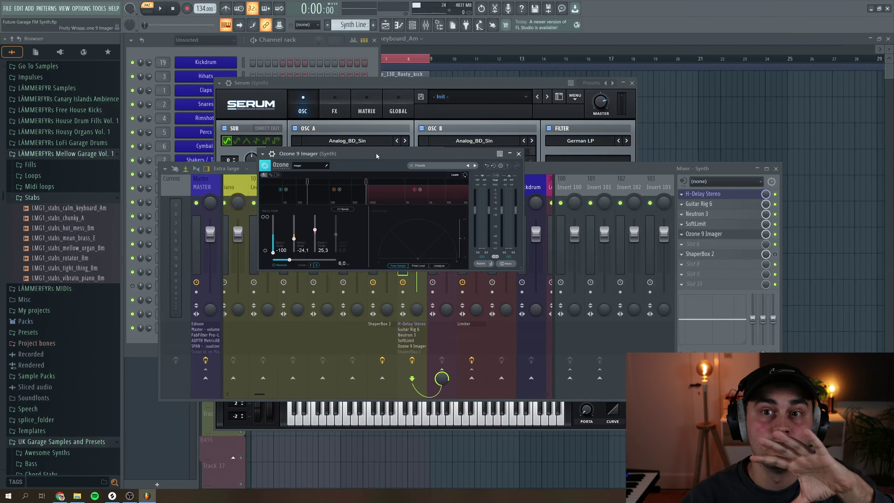
Enable Ozone 9 Imager on the Synth track and narrow its second band's width to -45.6 during playback
{"action": "left_click_drag", "start_coordinate": [375, 153], "coordinate": [381, 156]}
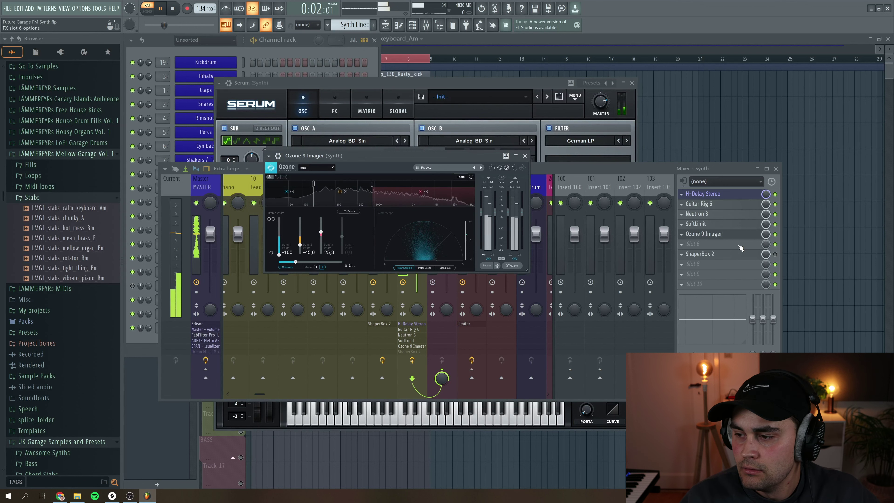
{"action": "key", "text": "space"}
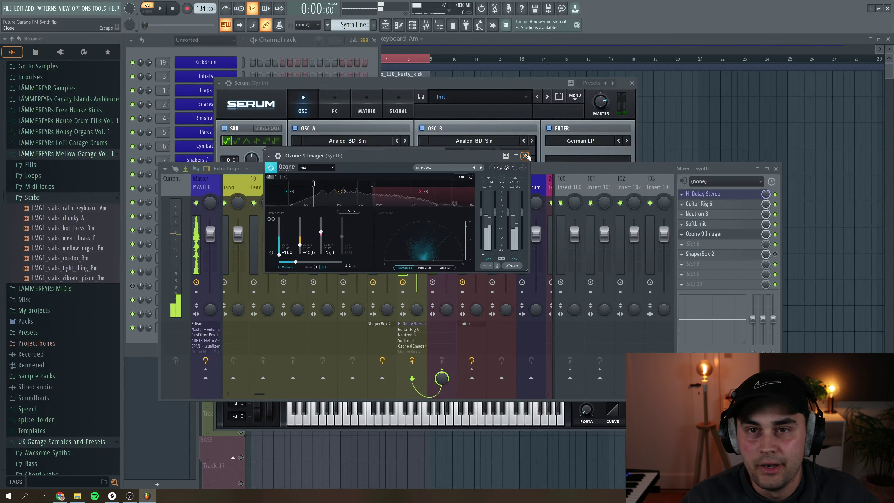
{"action": "left_click", "coordinate": [525, 156]}
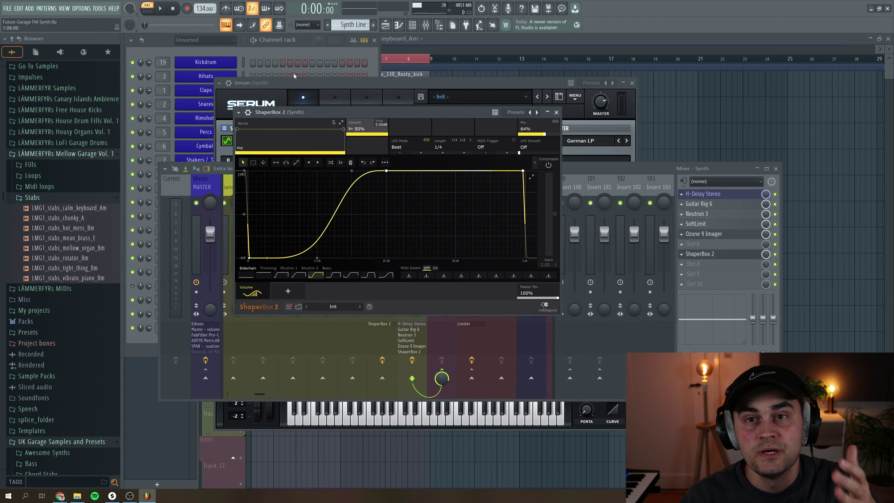
Enable ShaperBox 2 on the Synth track and audition its volume-shaping curve at a 64% mix
{"action": "key", "text": "space"}
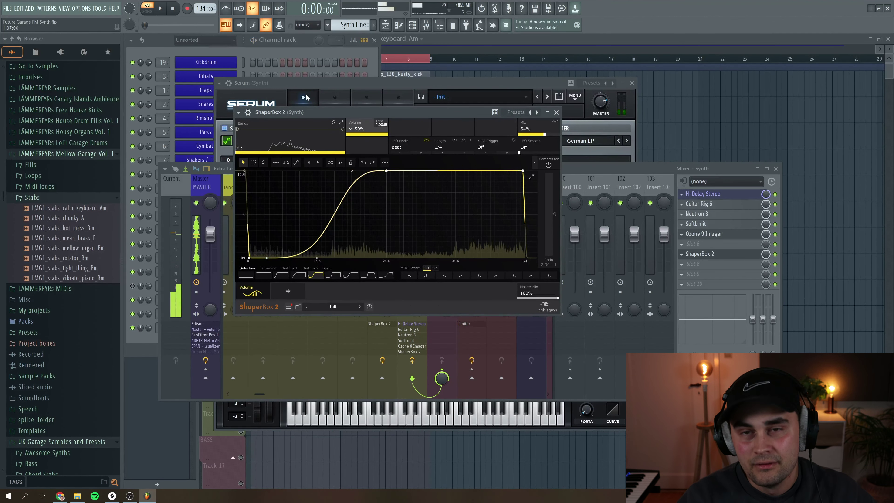
Close ShaperBox 2 and play the pattern to compare the Synth track's sound with its effects chain bypassed and enabled
{"action": "key", "text": "space"}
{"action": "key", "text": "Escape"}
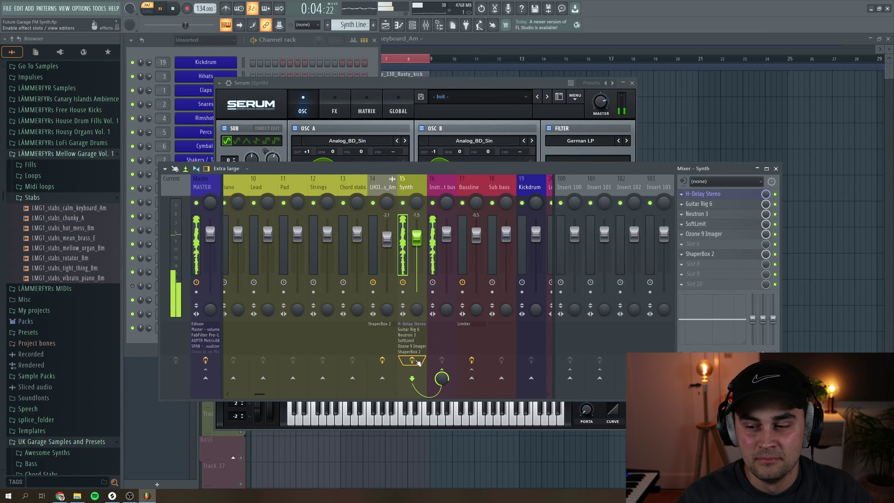
{"action": "key", "text": "space"}
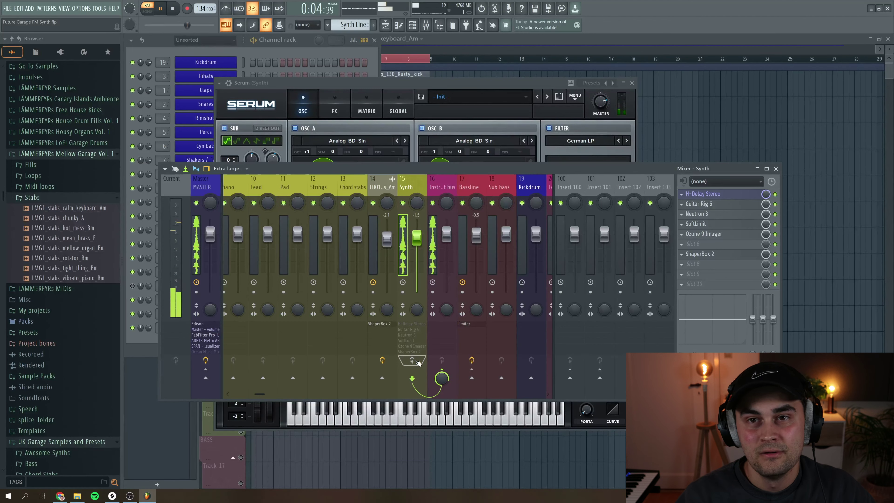
{"action": "key", "text": "space"}
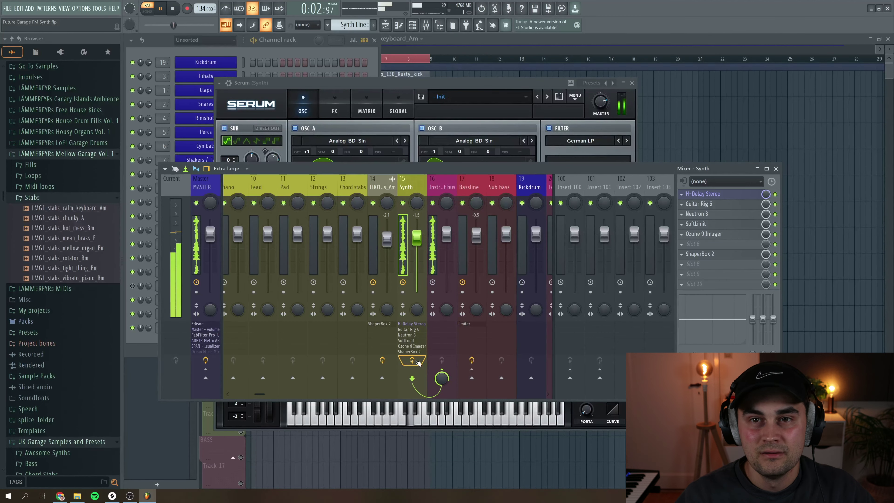
{"action": "key", "text": "space"}
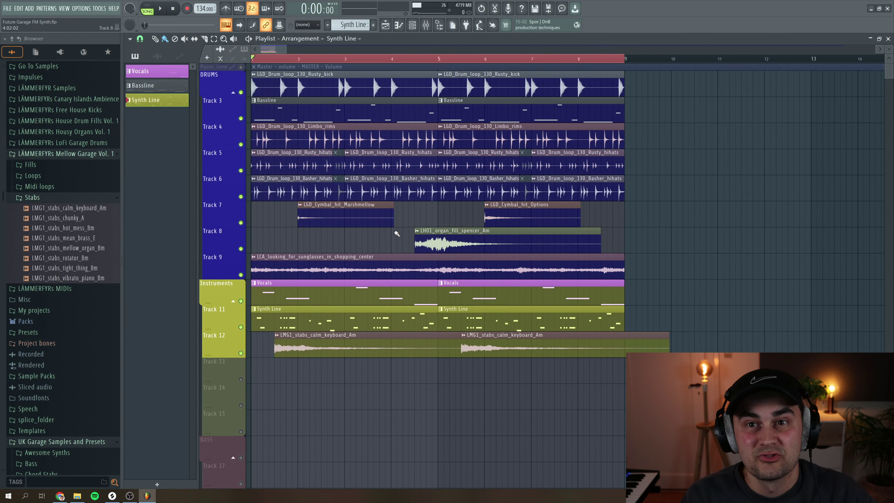
Play the full arrangement in song mode to hear the synth line with the drums, bassline and vocals, and stop playback
{"action": "scroll", "coordinate": [333, 135], "scroll_direction": "up", "scroll_amount": 1}
{"action": "key", "text": "space"}
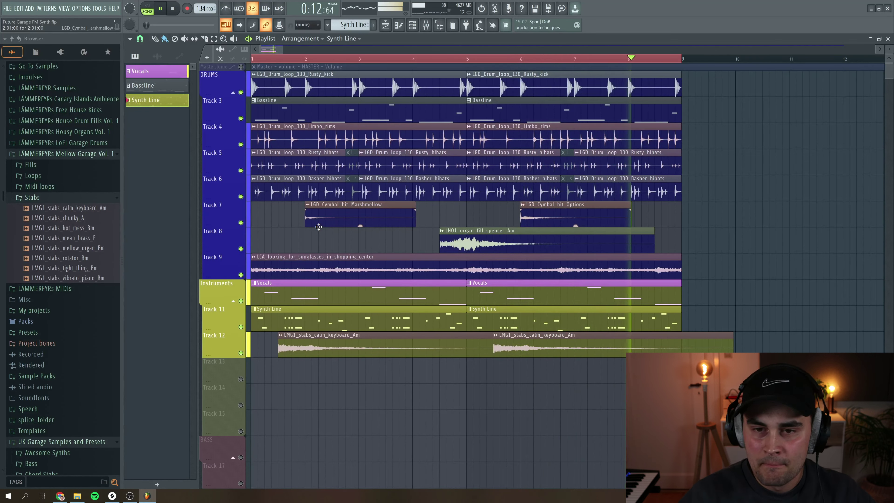
{"action": "key", "text": "space"}
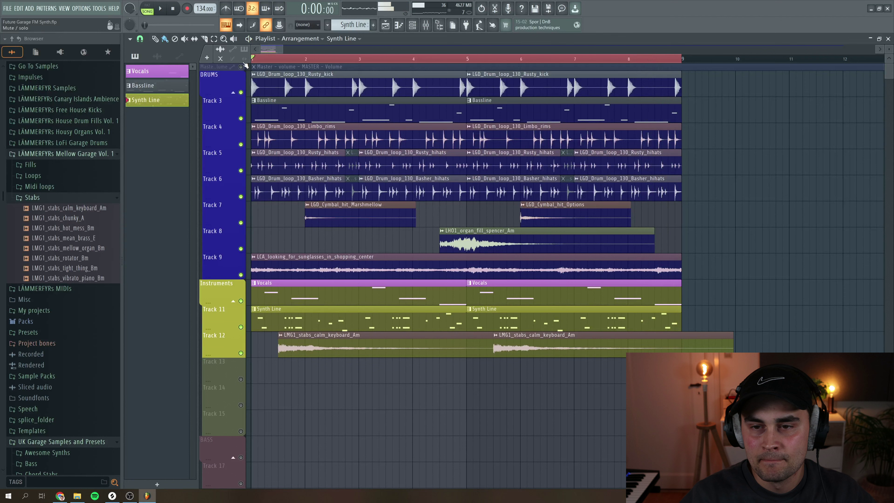